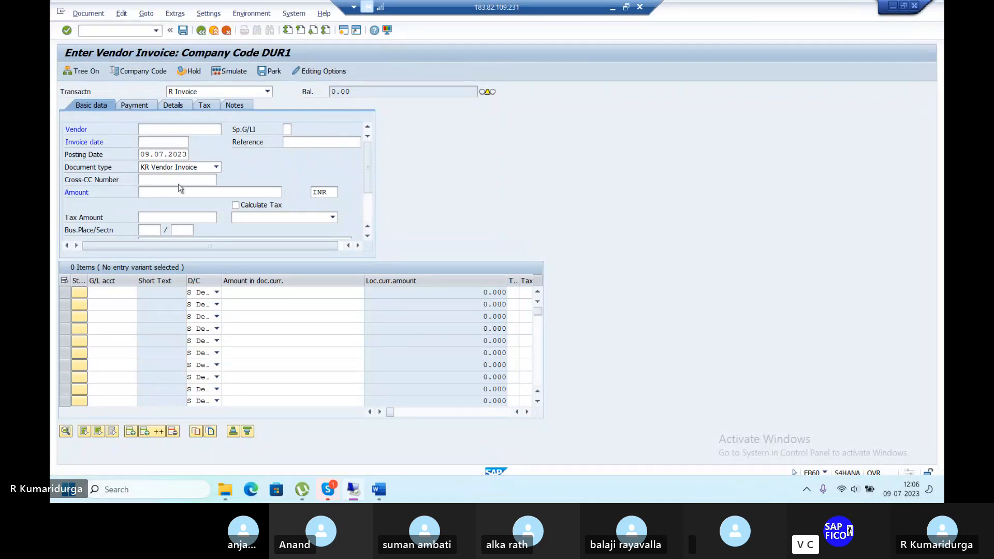
# Look up the suppliers of company code DUR1 and choose TATA STEELS as the invoice vendor.
pyautogui.press('F4')
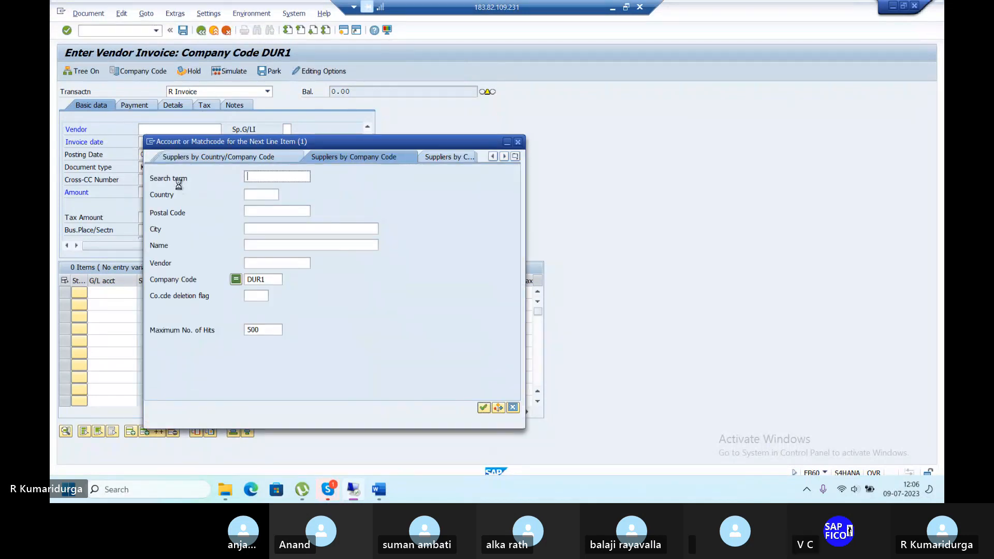
pyautogui.press('Return')
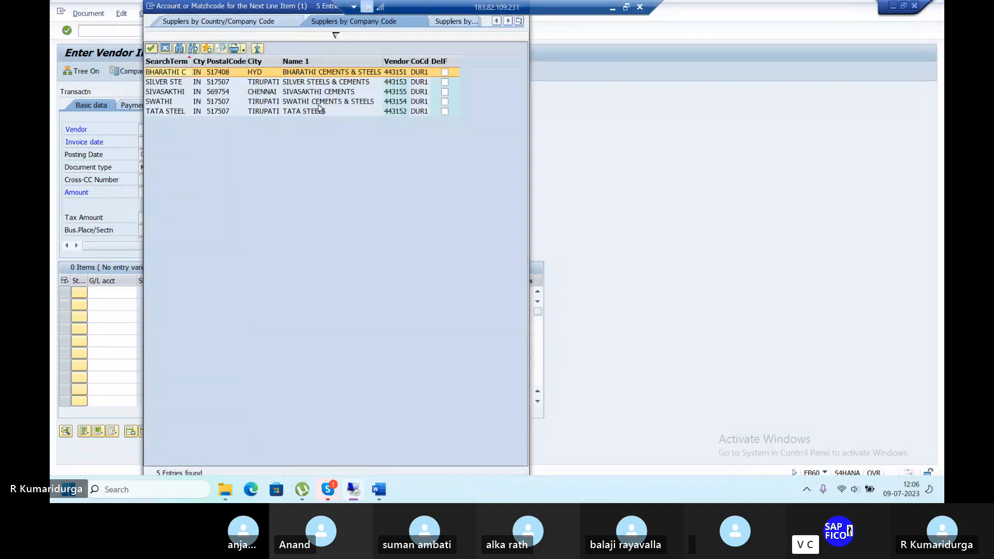
pyautogui.click(316, 111)
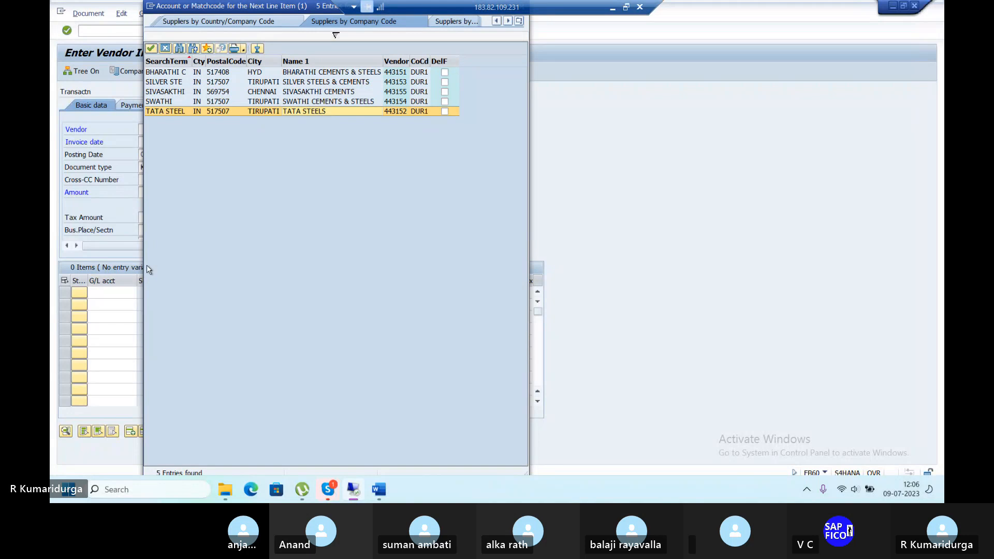
pyautogui.press('Return')
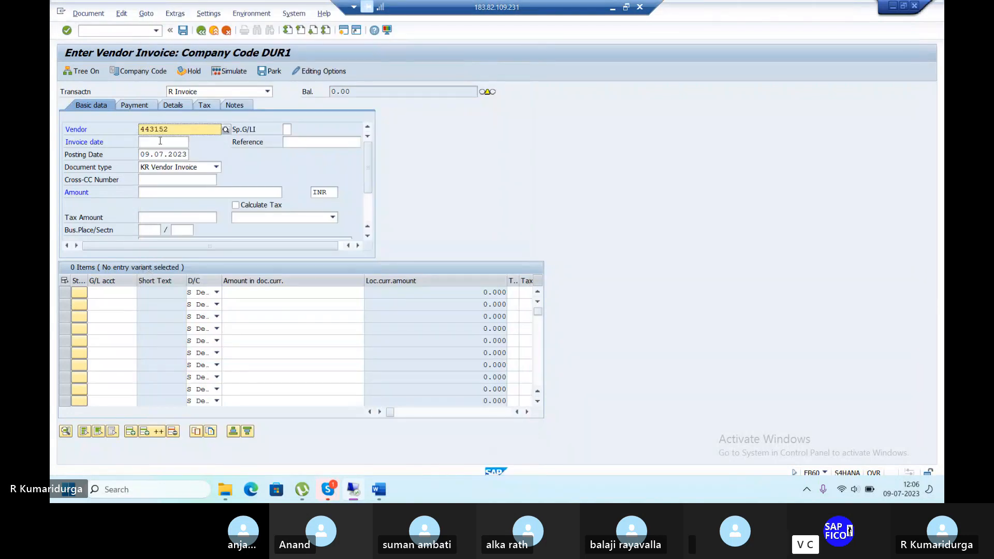
# Set the invoice date to 09.07.2023.
pyautogui.click(160, 141)
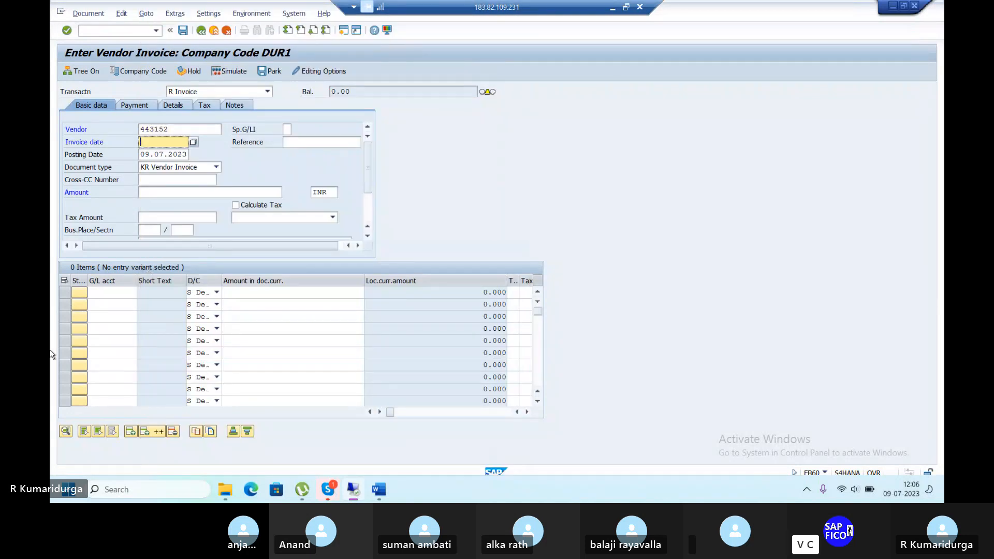
pyautogui.write('09')
pyautogui.press('Down')
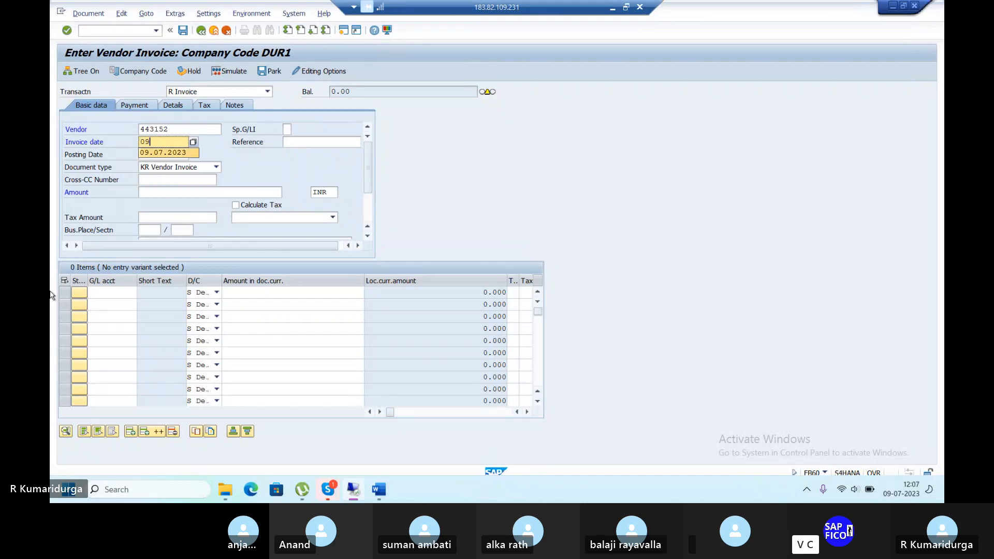
pyautogui.press('Return')
pyautogui.press('Tab')
pyautogui.press('Tab')
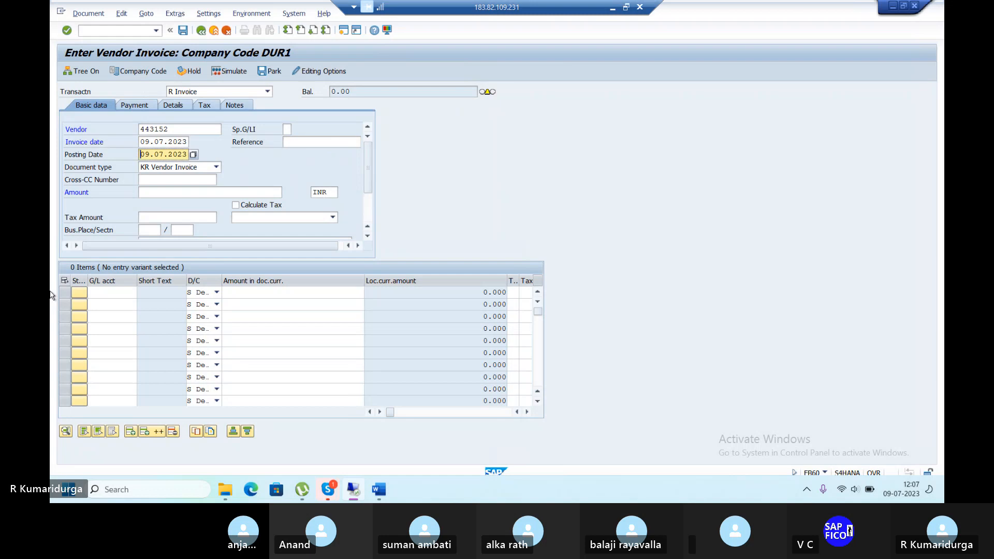
# Enter an invoice amount of 50000 and enable tax calculation with tax code 1D (INPUT TAX @5%).
pyautogui.press('Tab')
pyautogui.press('Tab')
pyautogui.press('Tab')
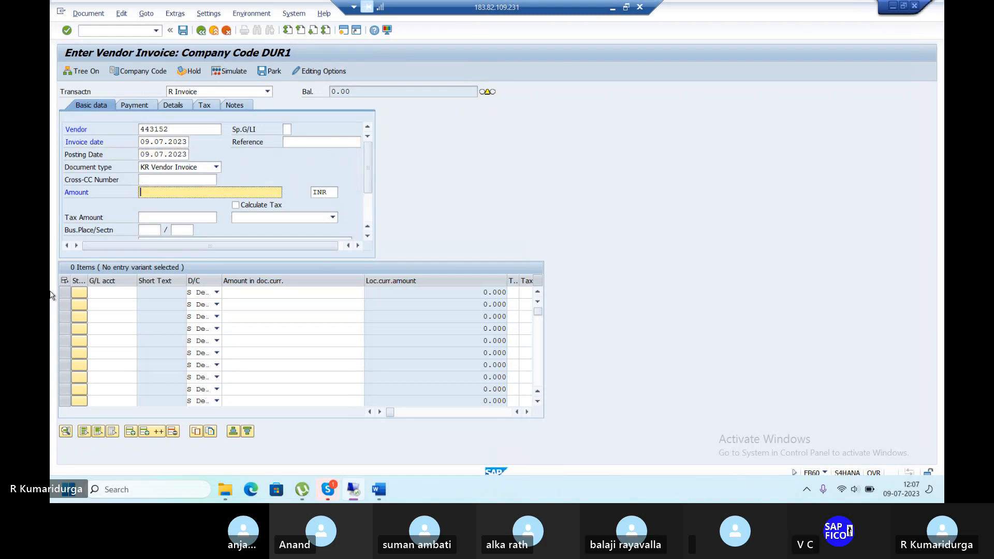
pyautogui.write('500')
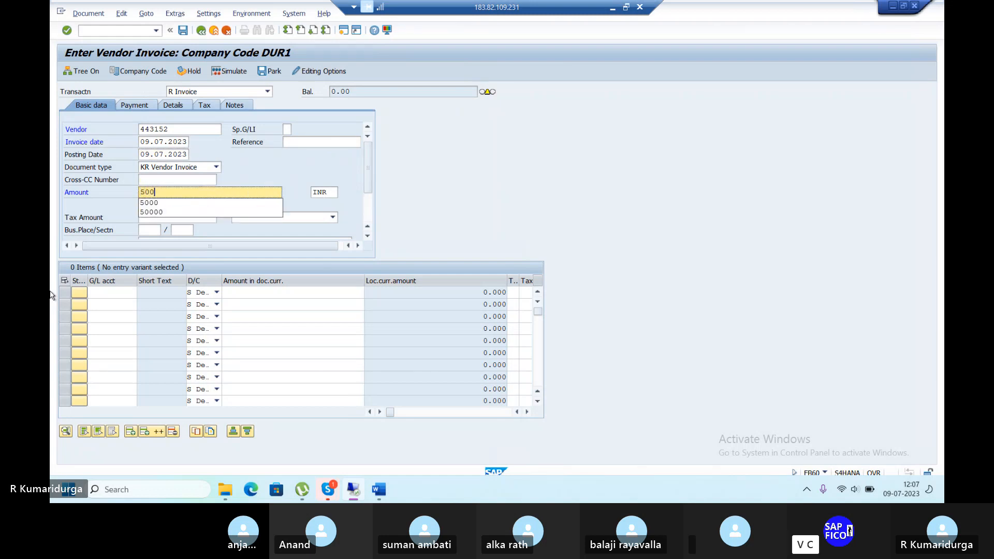
pyautogui.write('00')
pyautogui.press('Tab')
pyautogui.press('Tab')
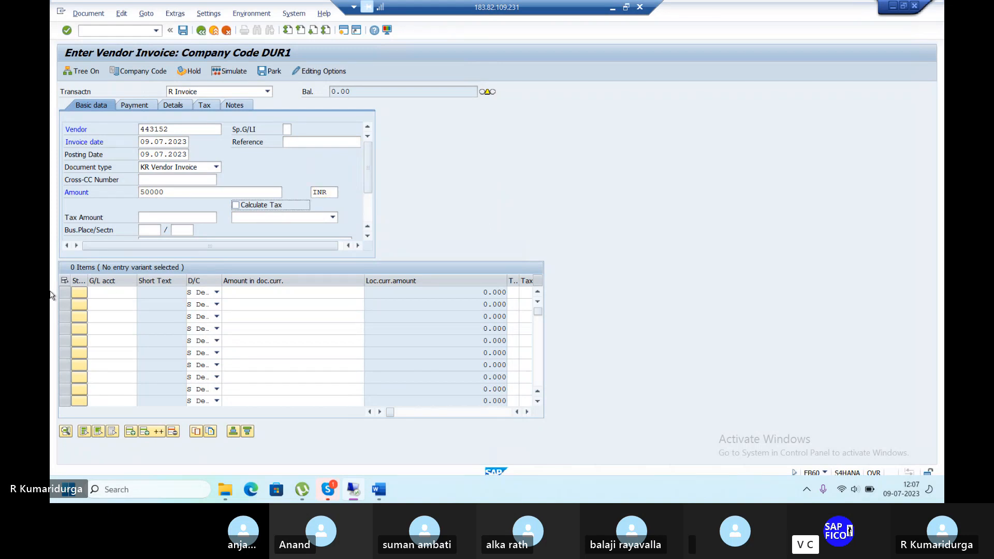
pyautogui.click(236, 205)
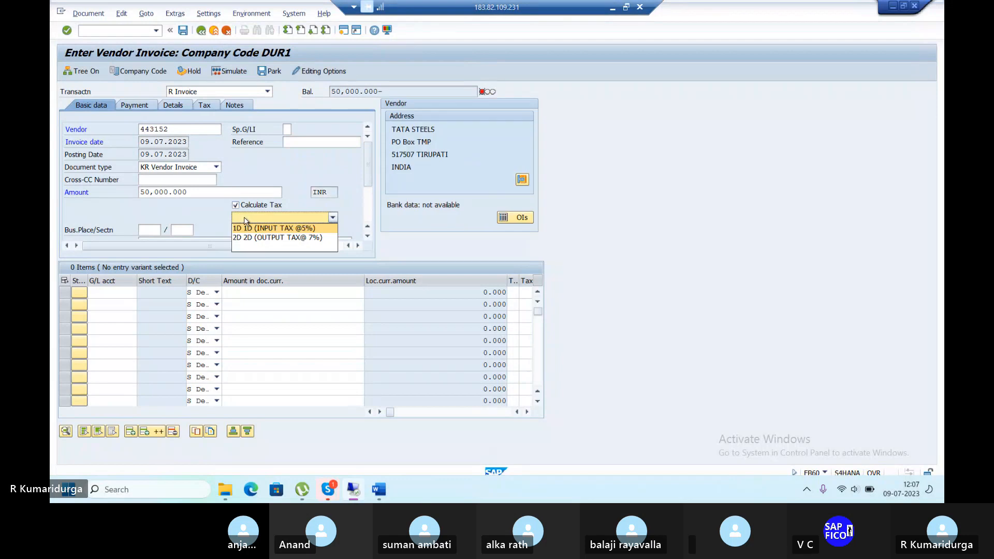
pyautogui.click(246, 228)
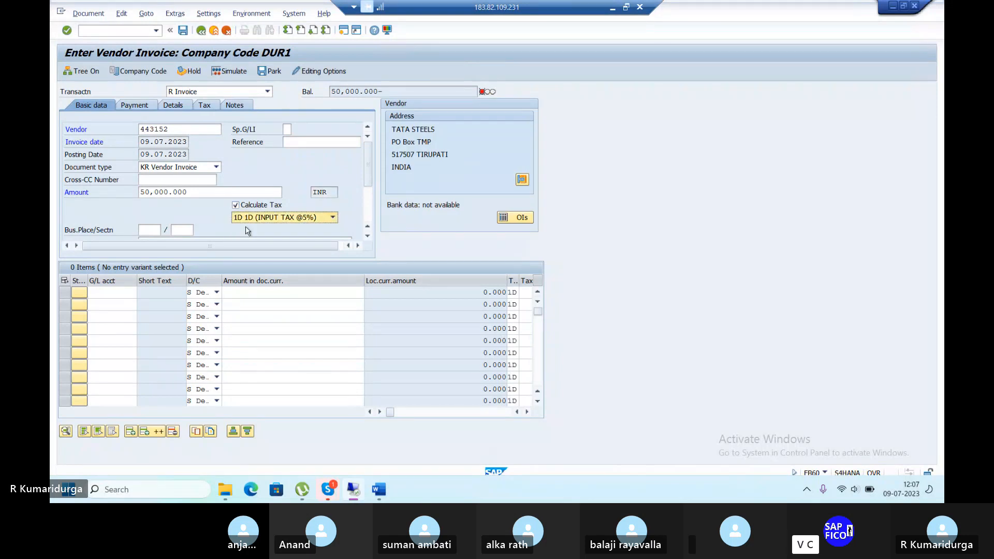
# Add a debit line item for the RAW MATERIAL ACCOUNT, entering * to take over the invoice amount.
pyautogui.scroll(-2, 192, 213)
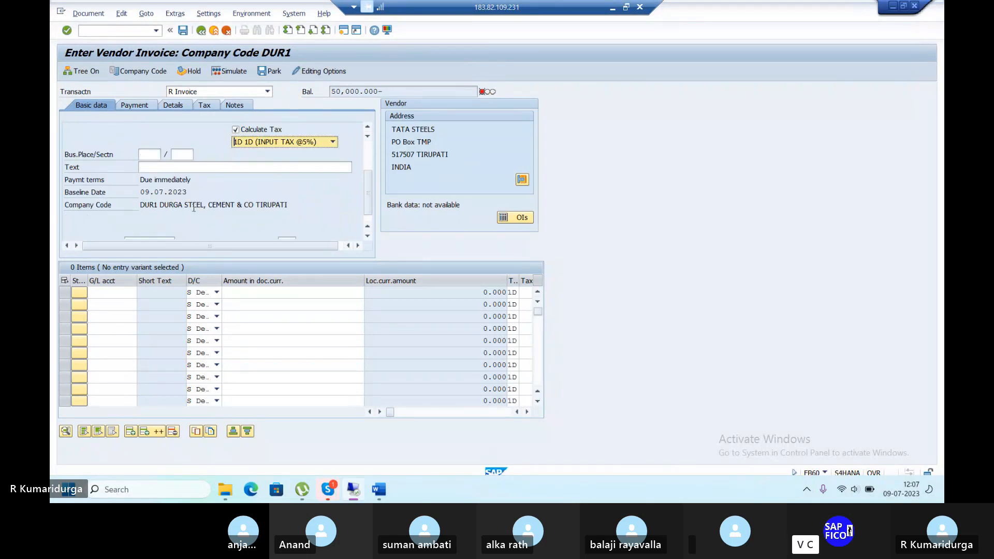
pyautogui.click(103, 291)
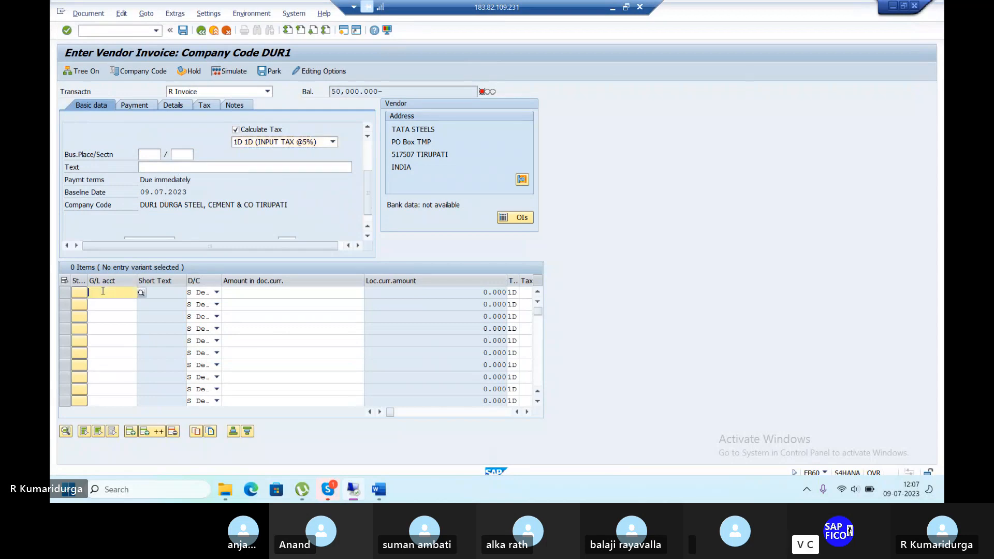
pyautogui.click(141, 293)
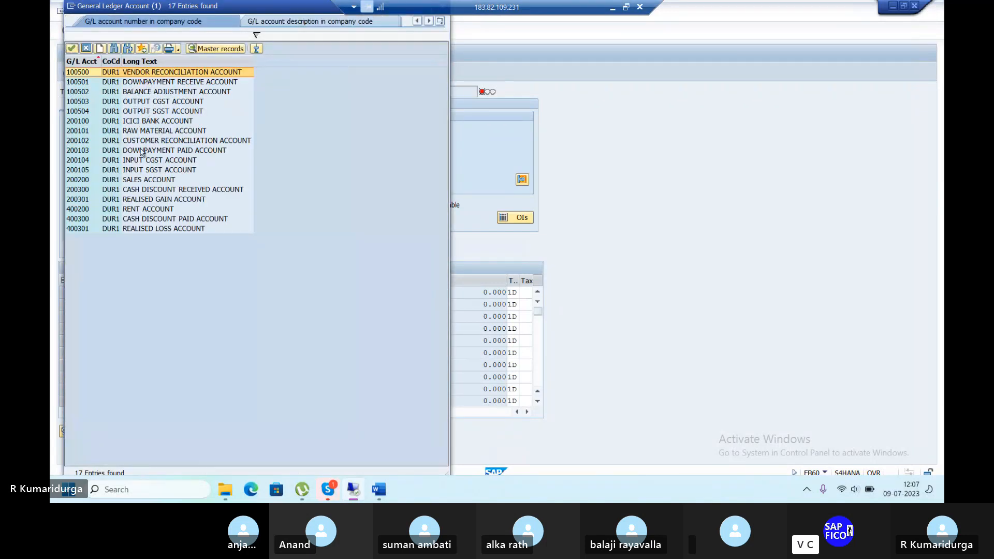
pyautogui.click(145, 132)
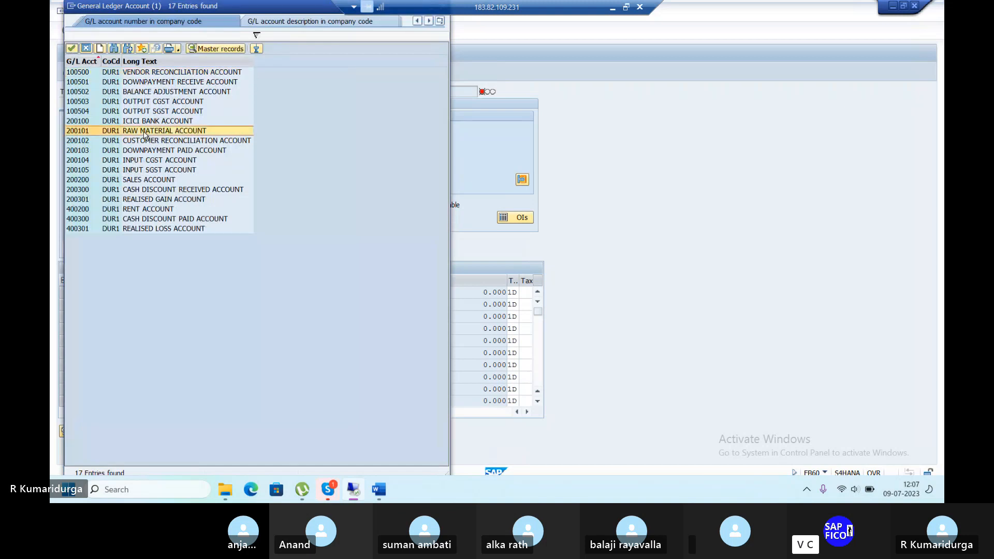
pyautogui.press('Return')
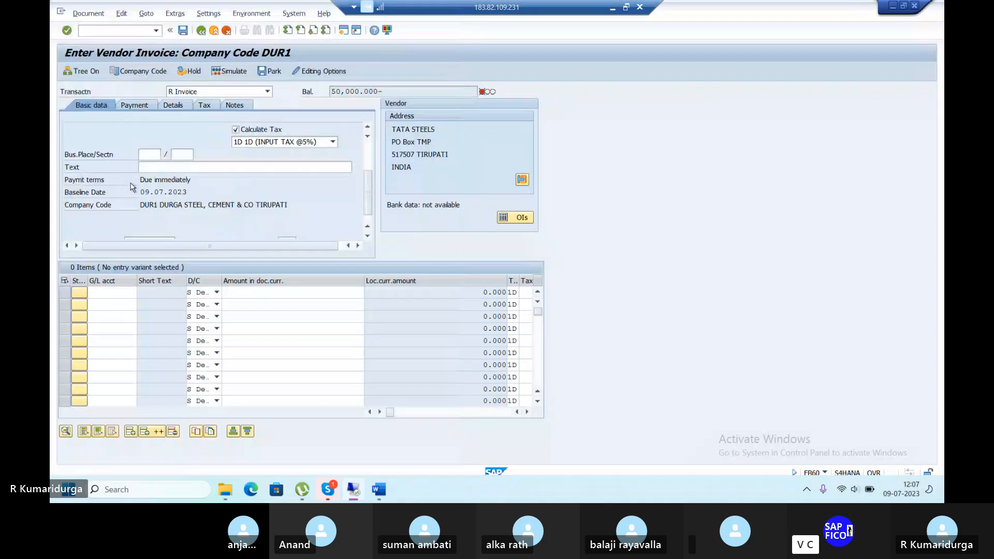
pyautogui.press('Tab')
pyautogui.press('Tab')
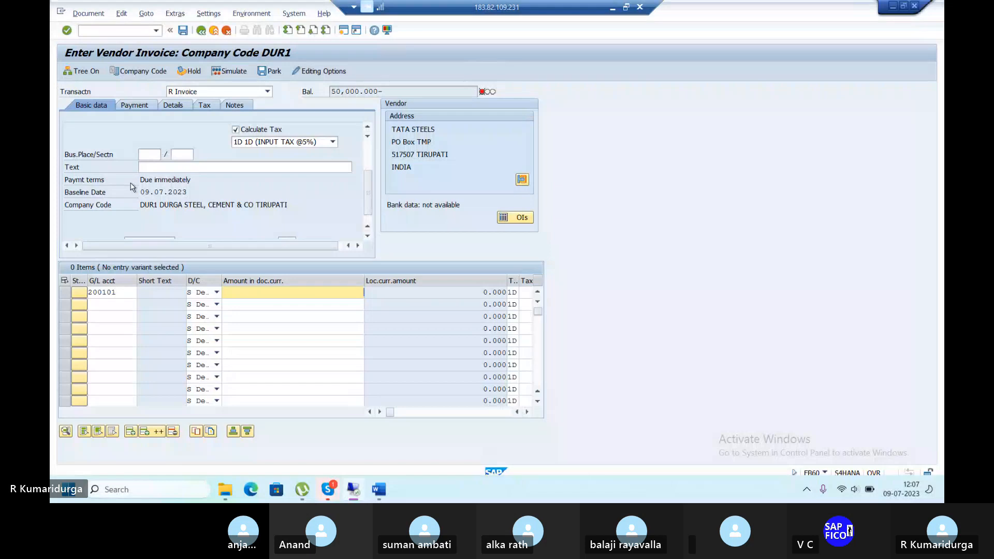
pyautogui.write('*')
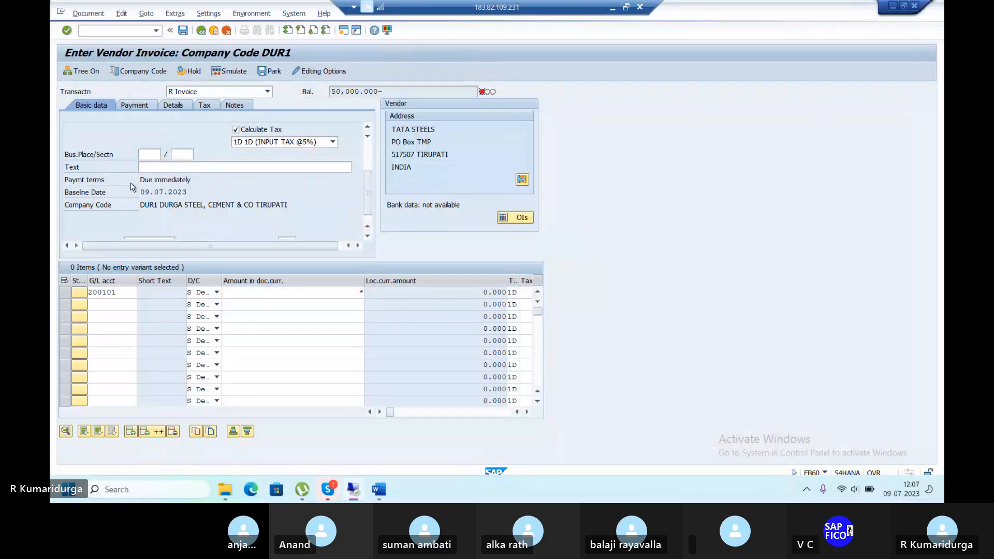
pyautogui.press('Return')
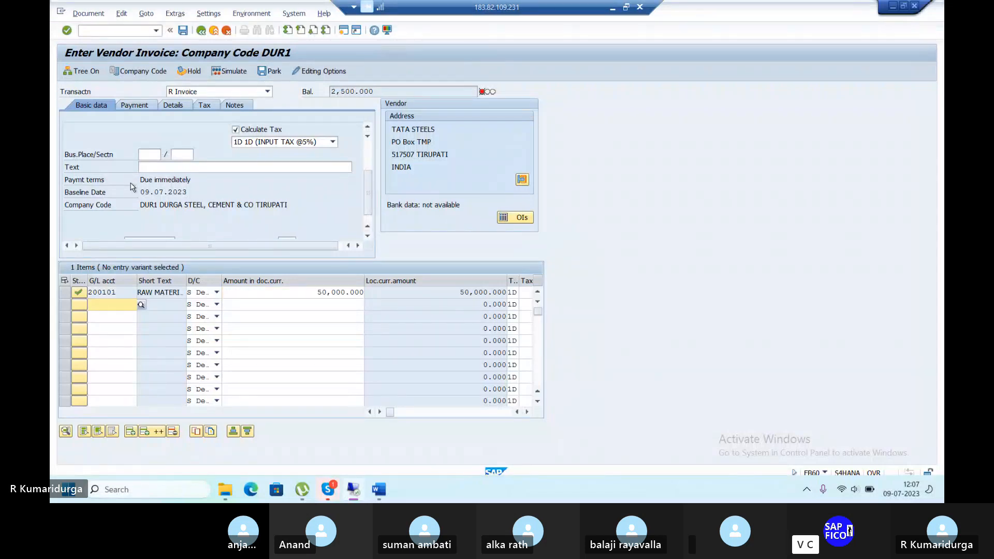
# Try to simulate the vendor invoice posting, rechecking the line item before simulating again.
pyautogui.click(229, 71)
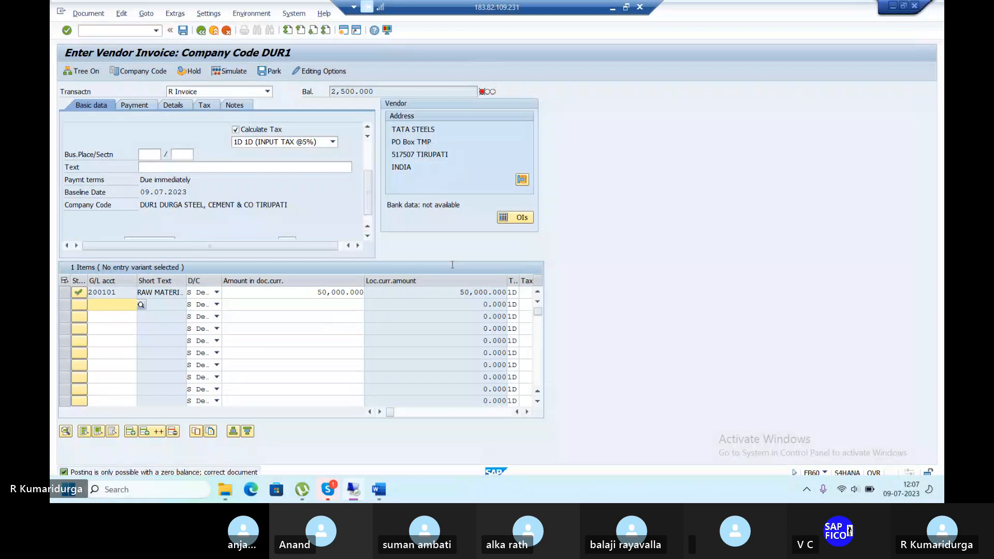
pyautogui.click(261, 304)
pyautogui.scroll(-1, 255, 296)
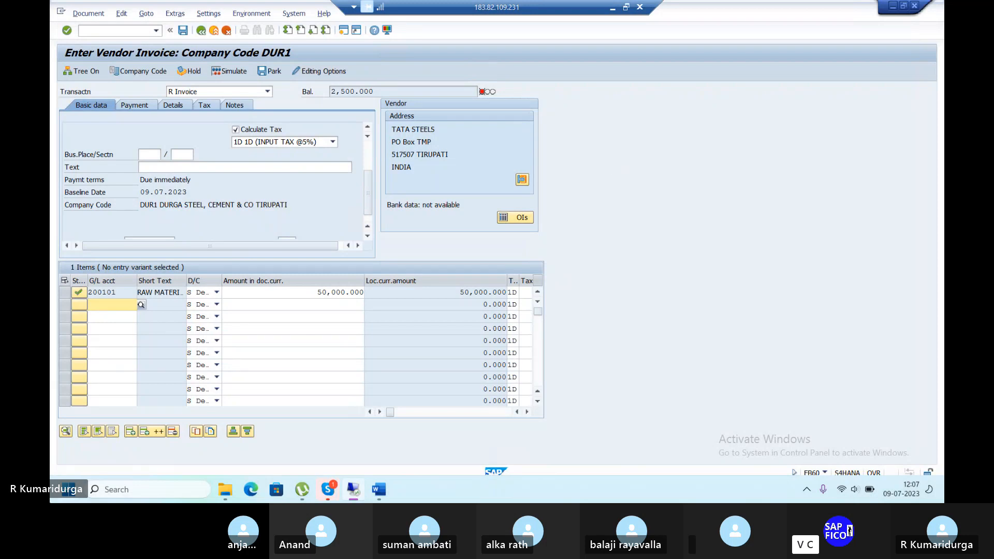
pyautogui.press('Up')
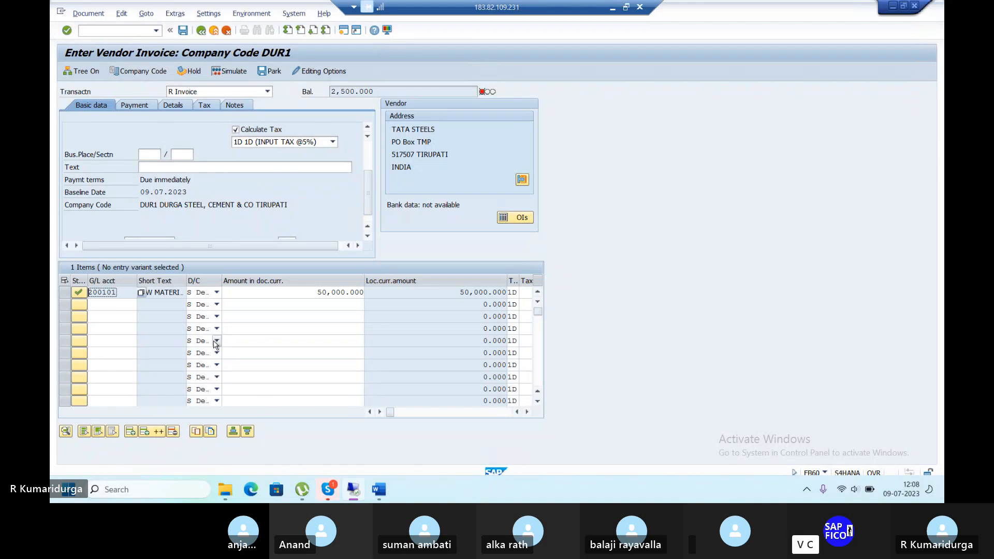
pyautogui.press('Return')
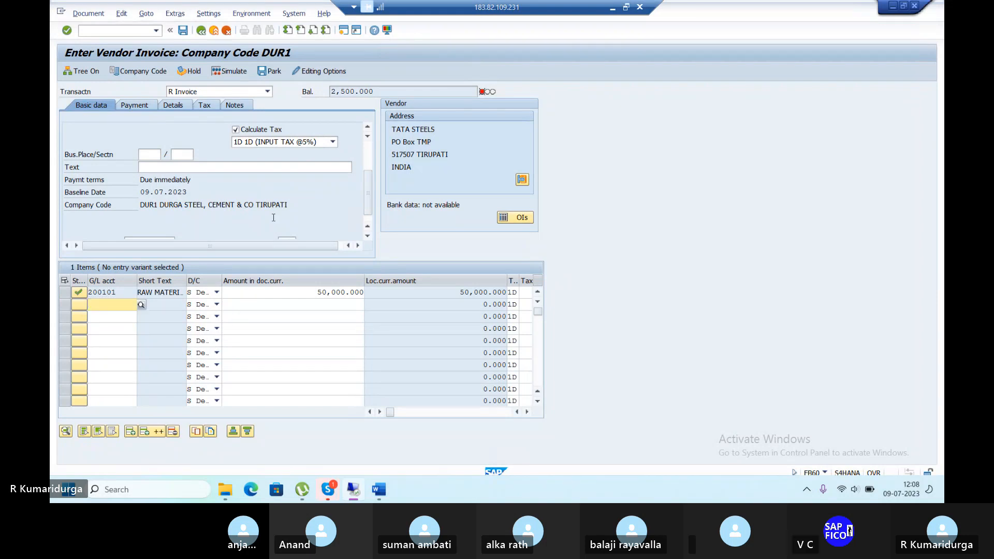
pyautogui.click(233, 75)
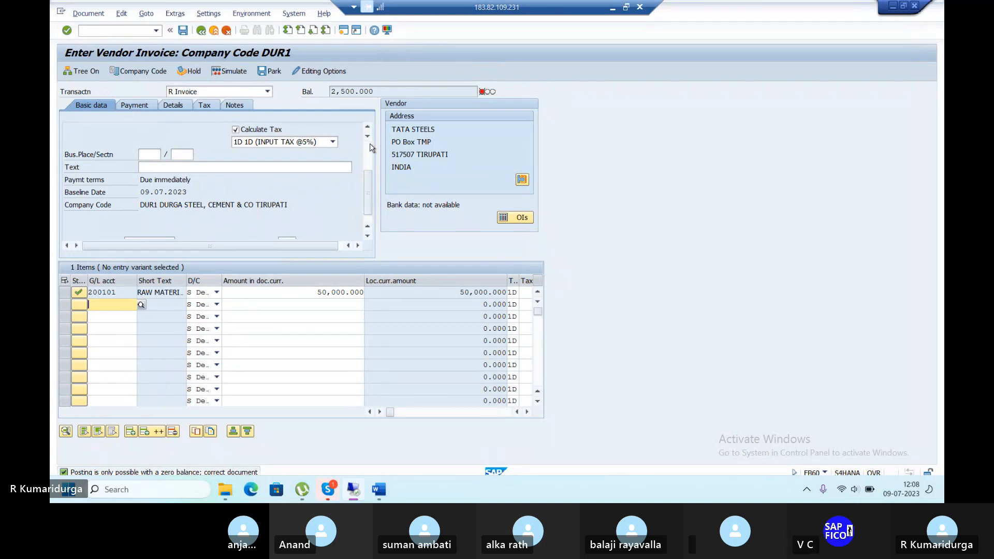
# Review the basic invoice data, open the detailed explanation of the status message, and close it.
pyautogui.scroll(5, 268, 129)
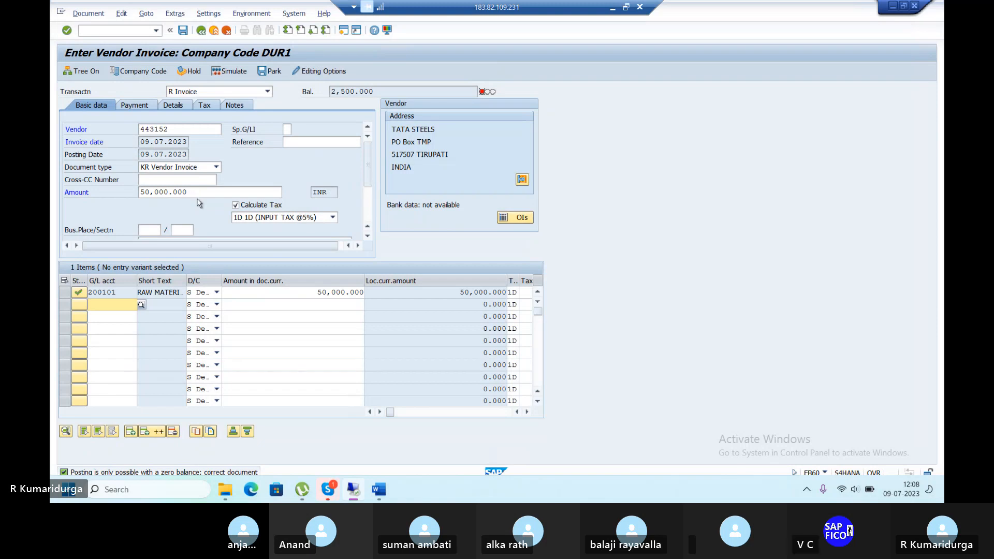
pyautogui.click(250, 474)
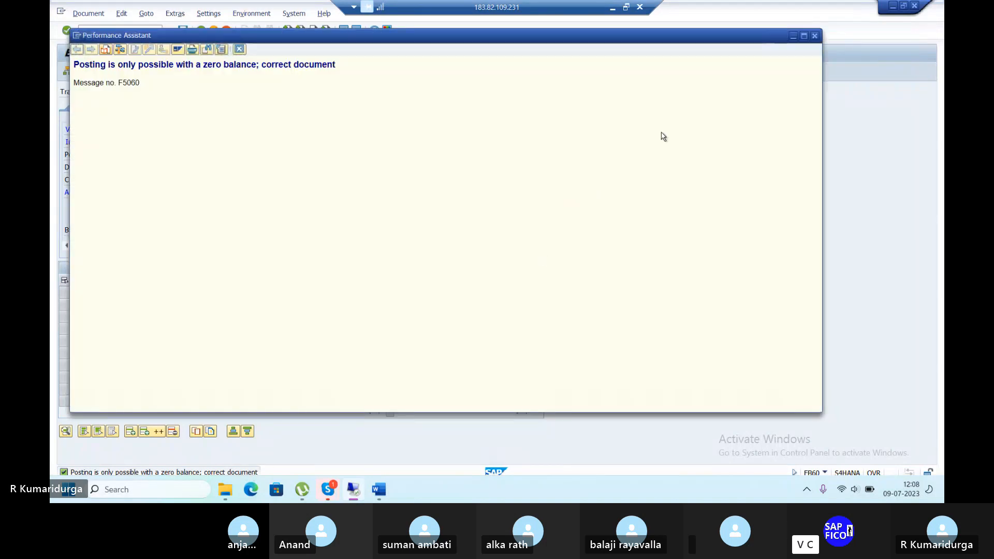
pyautogui.click(814, 36)
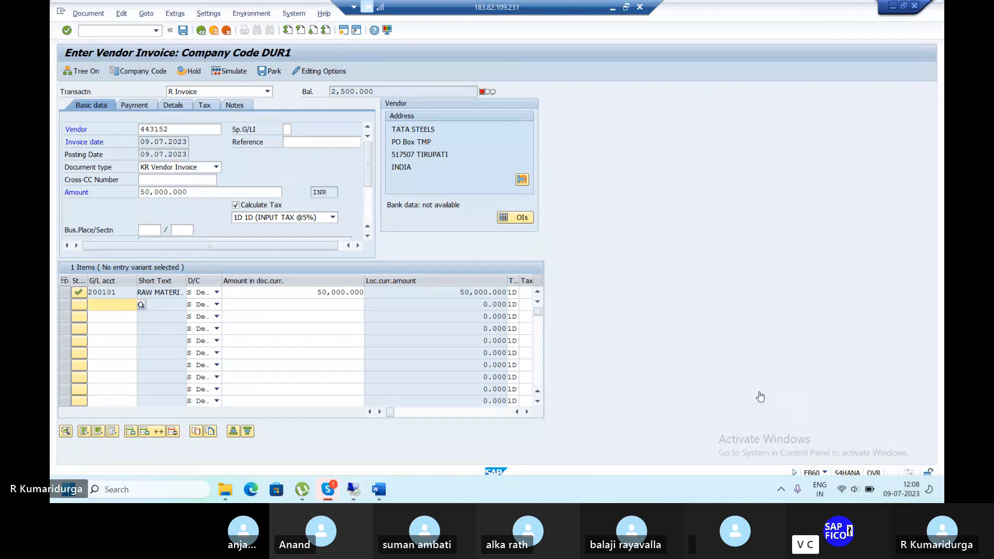
# Set both the invoice amount and the raw material line item's amount to 47500.
pyautogui.click(139, 29)
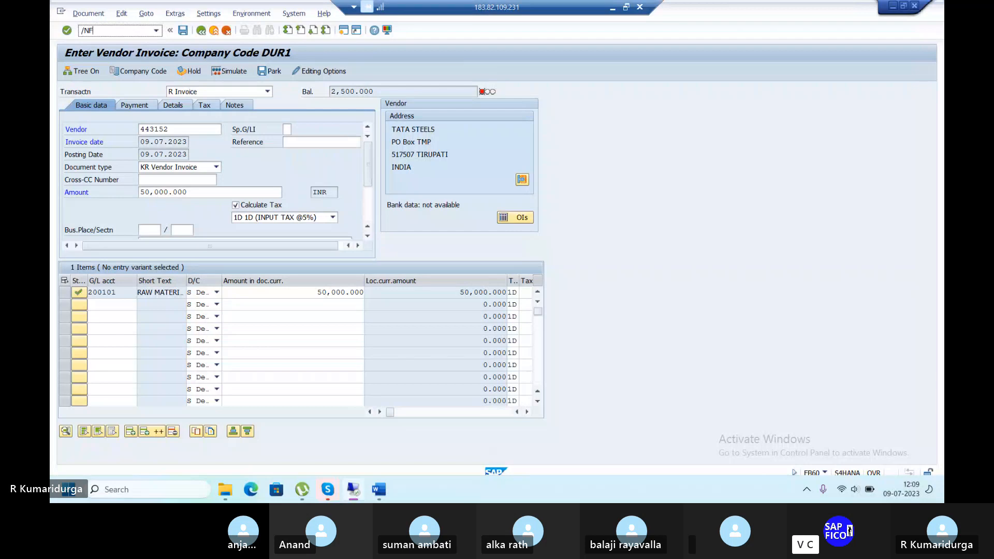
pyautogui.write('/NFB60')
pyautogui.moveTo(201, 192); pyautogui.dragTo(114, 194)
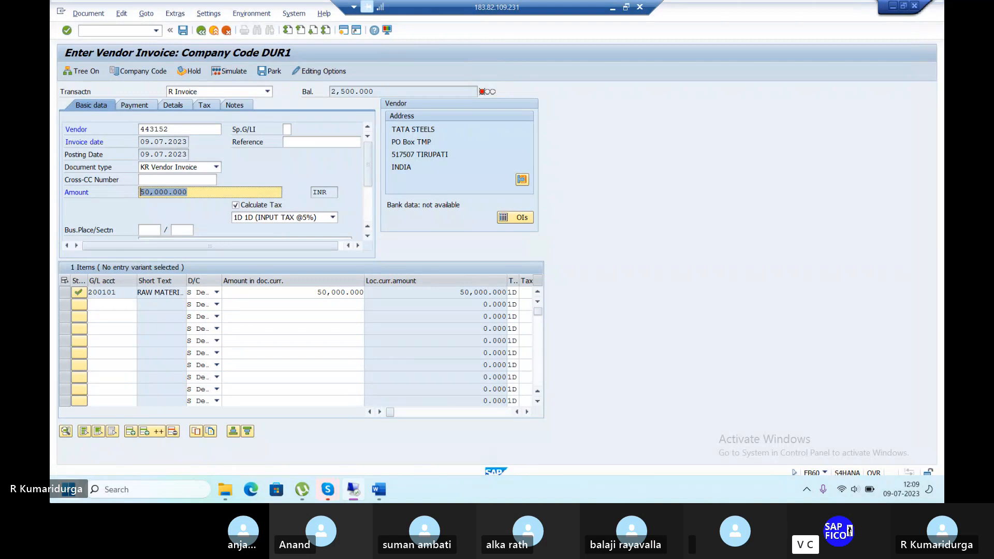
pyautogui.write('47500')
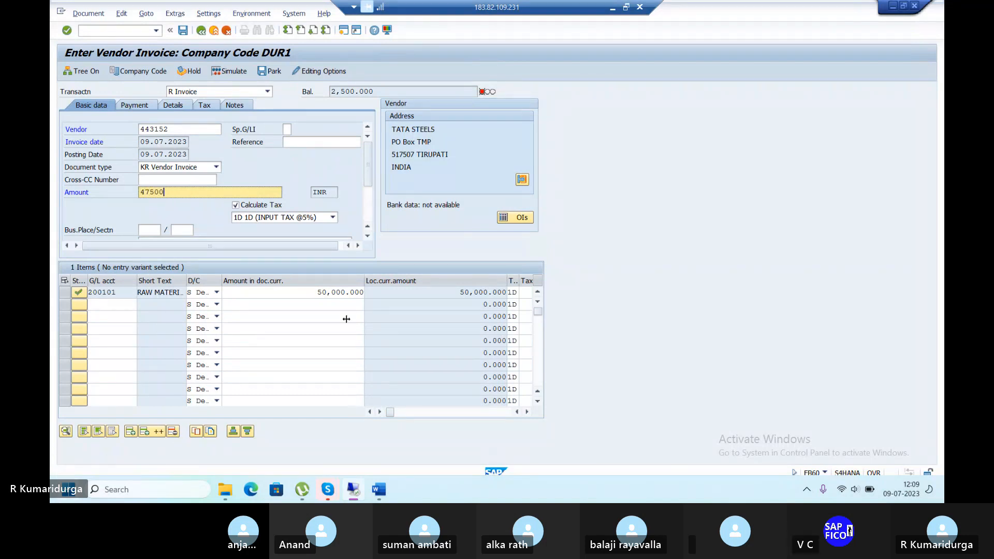
pyautogui.moveTo(316, 293); pyautogui.dragTo(398, 290)
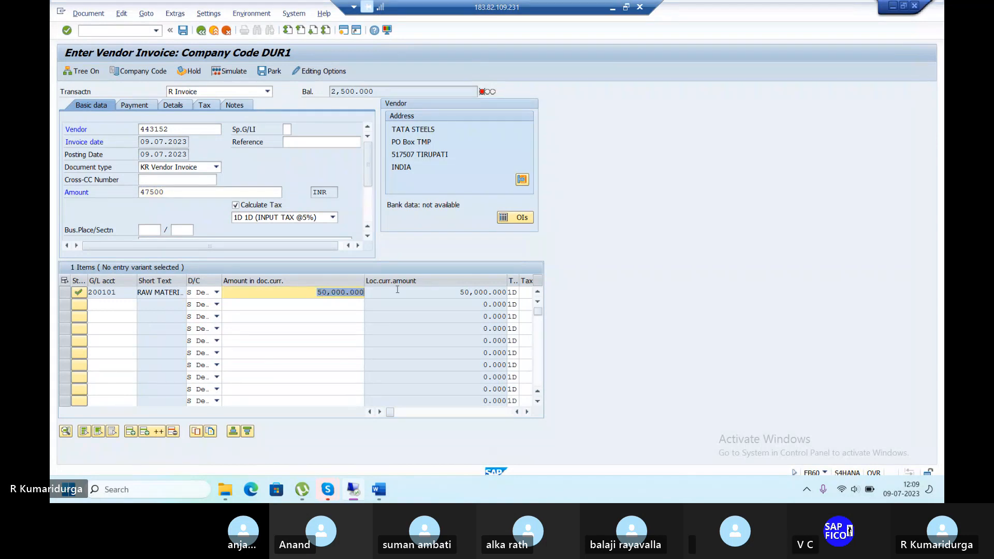
pyautogui.write('47500')
pyautogui.click(398, 293)
pyautogui.press('Return')
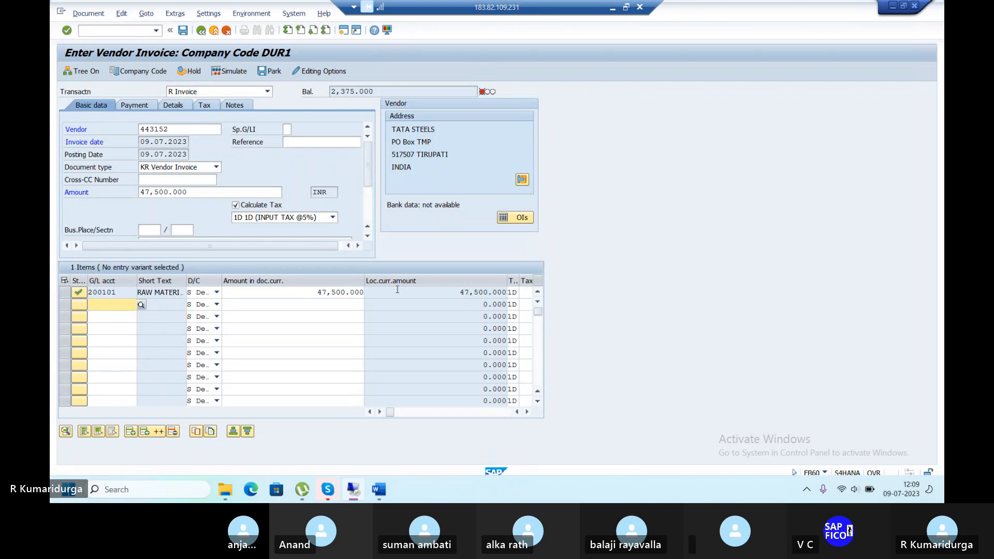
# Try to simulate the vendor invoice with the revised amounts.
pyautogui.click(225, 72)
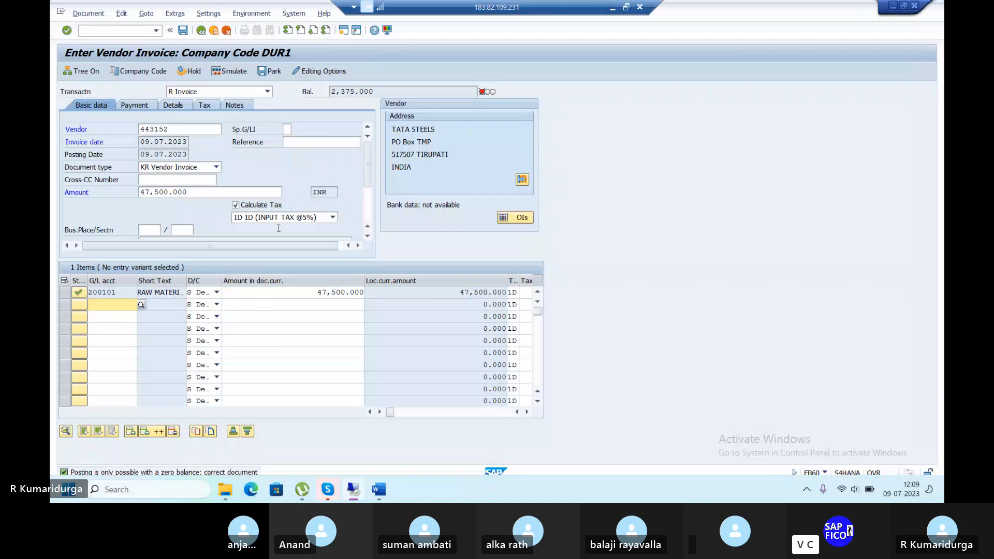
pyautogui.scroll(-3, 279, 228)
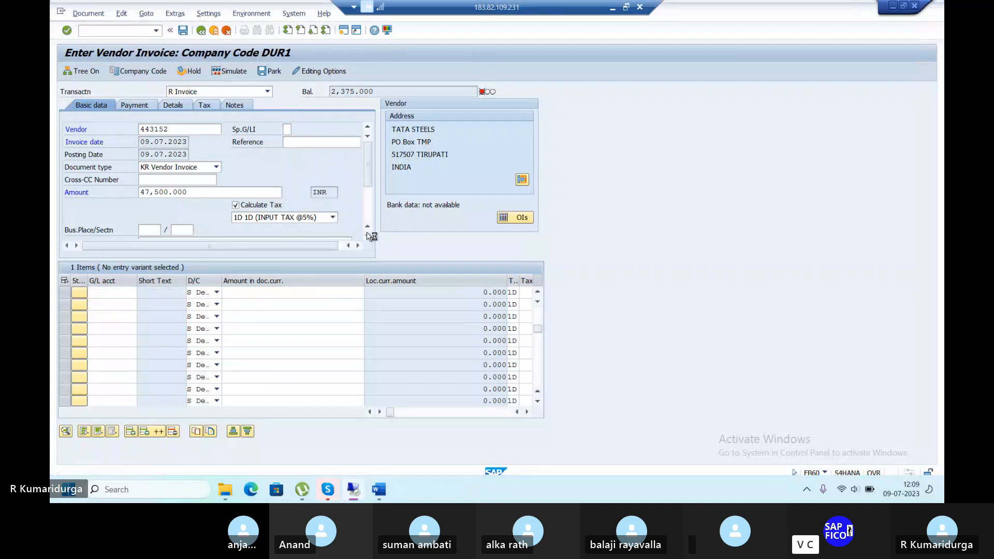
# Examine the invoice's remaining basic data and the tax amount calculated for tax code 1D.
pyautogui.click(368, 237)
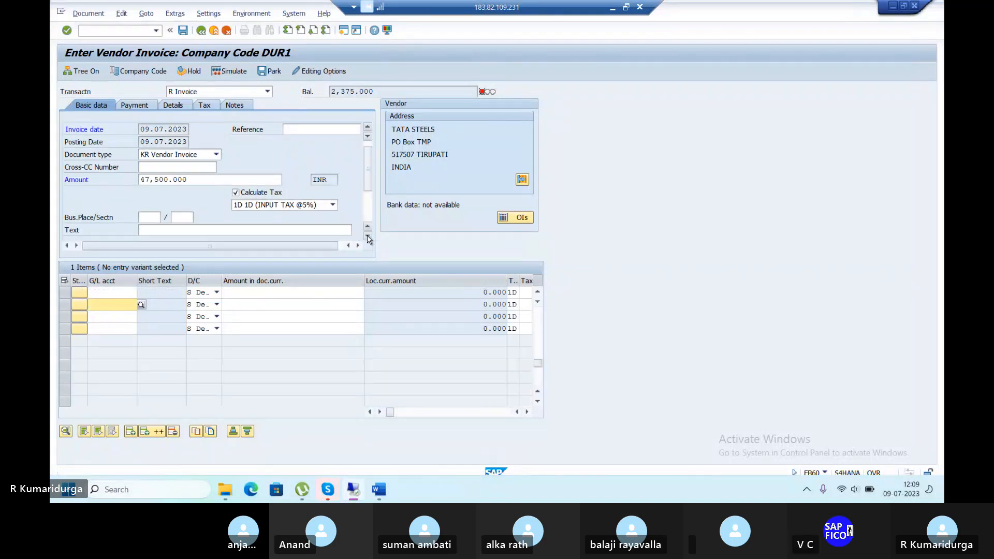
pyautogui.click(367, 237)
pyautogui.click(368, 237)
pyautogui.click(368, 237)
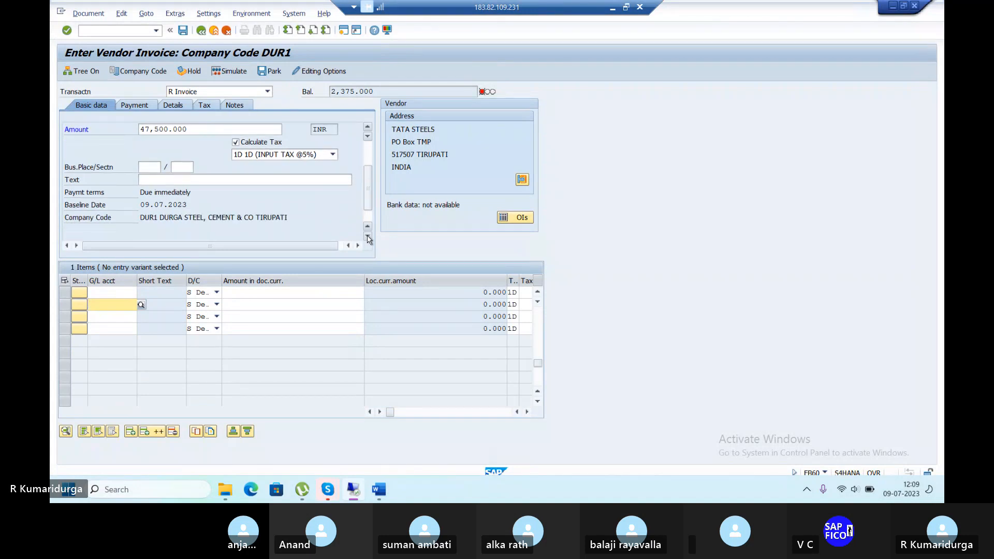
pyautogui.click(367, 237)
pyautogui.click(368, 237)
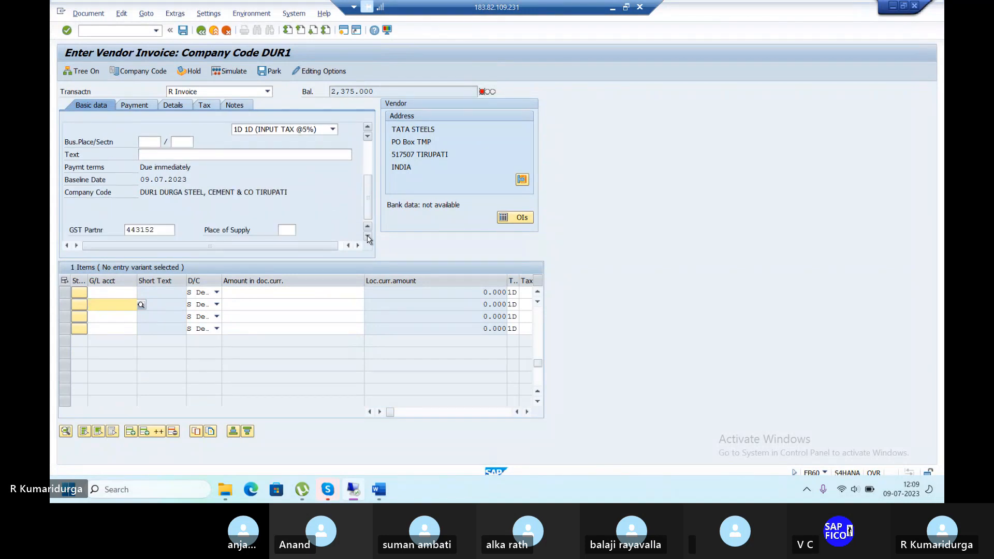
pyautogui.click(371, 151)
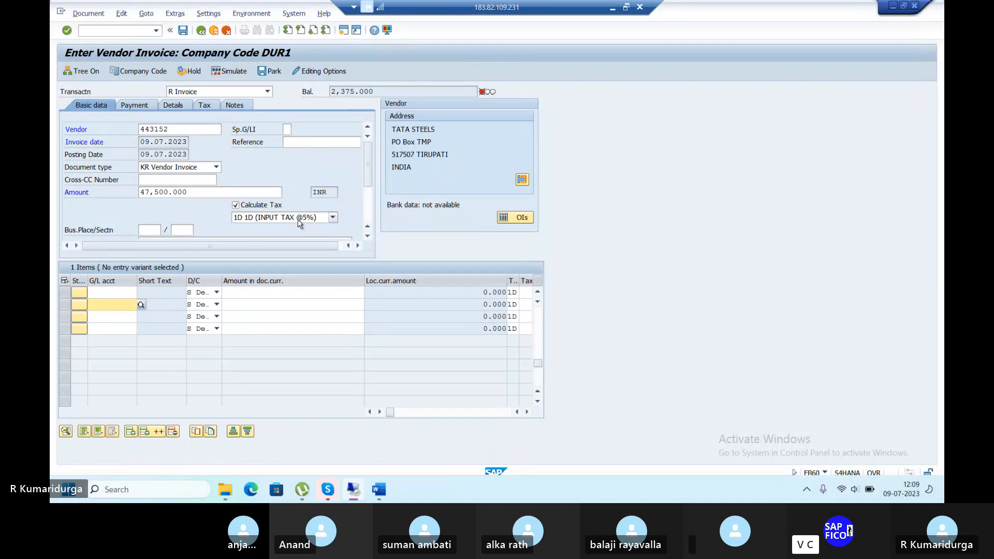
pyautogui.click(208, 107)
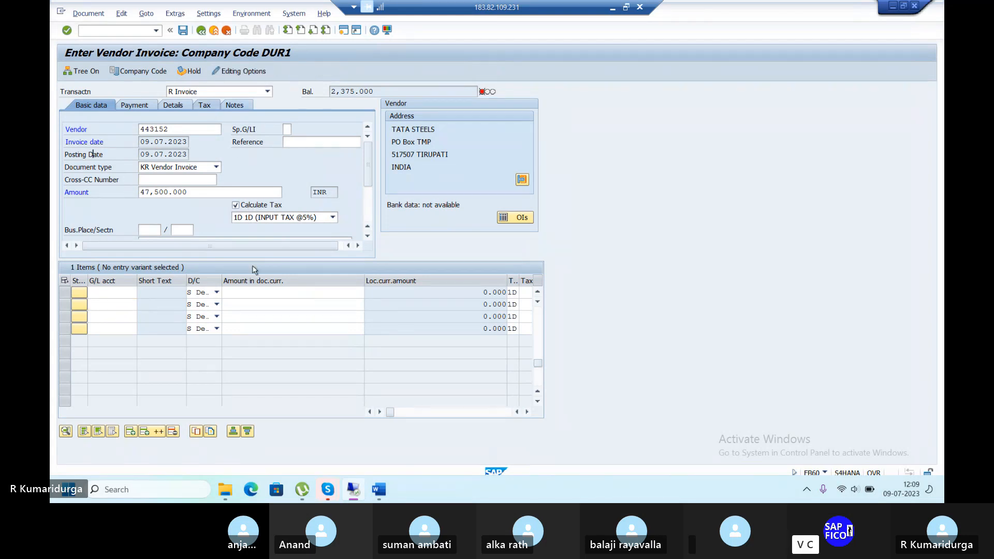
pyautogui.click(202, 112)
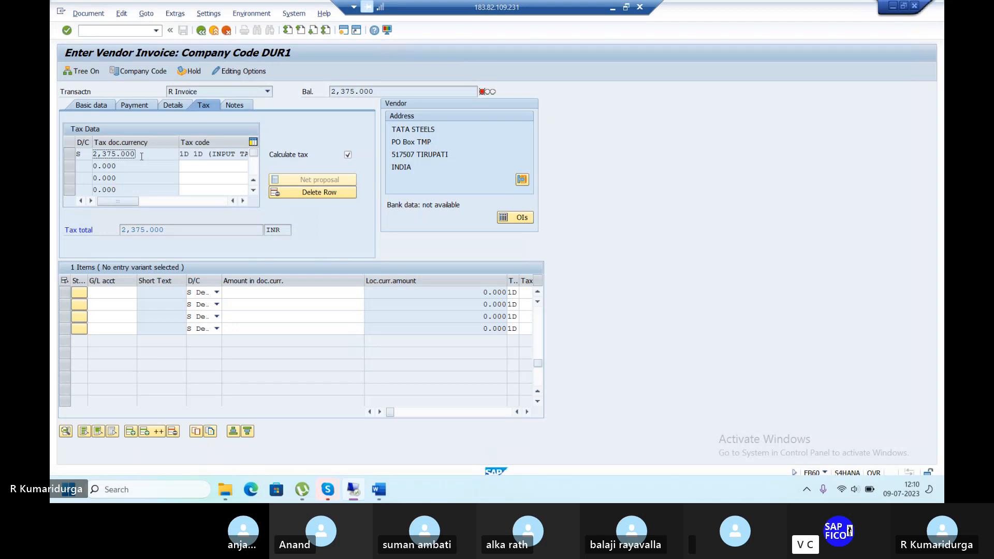
# Set the invoice amount in the basic data to 49875 and refresh the balance.
pyautogui.click(92, 106)
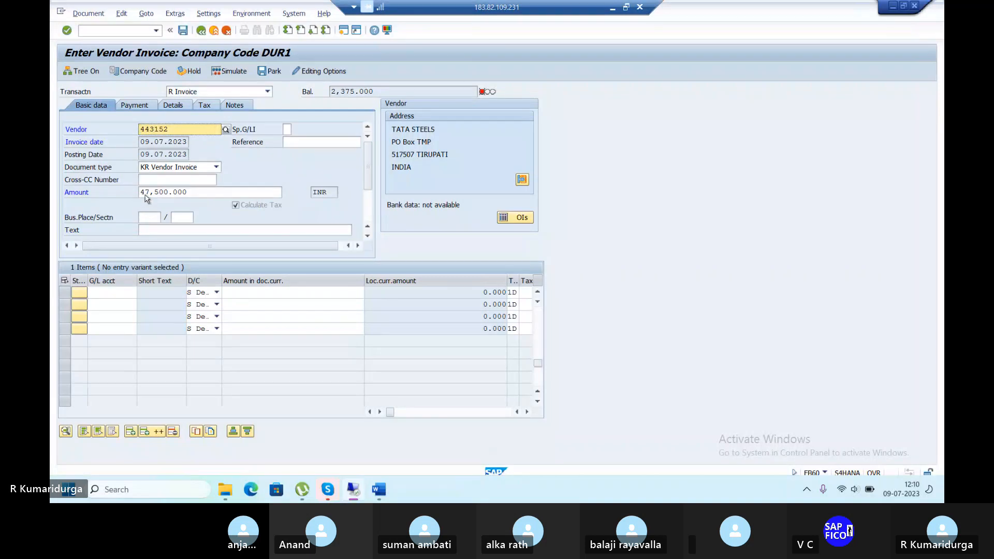
pyautogui.moveTo(205, 191); pyautogui.dragTo(135, 186)
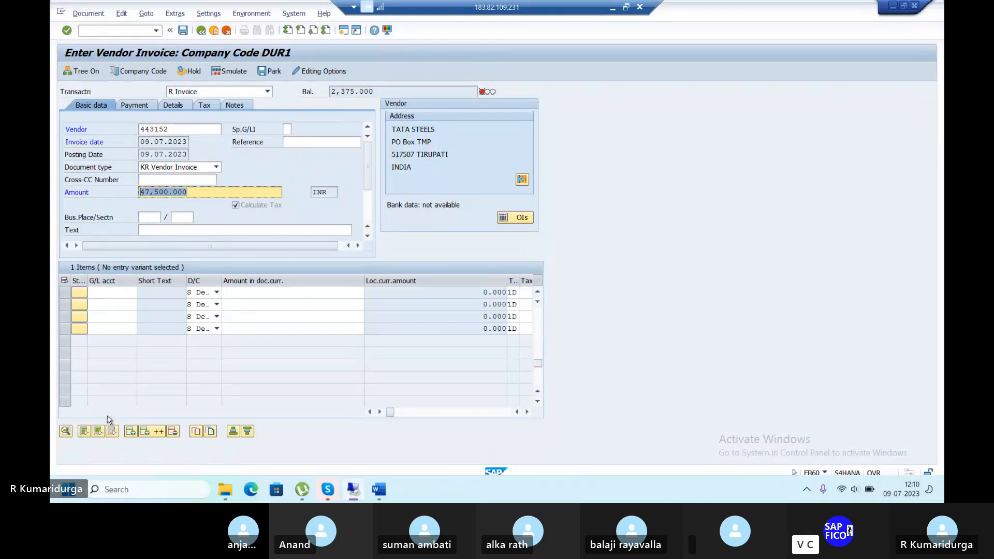
pyautogui.write('49875')
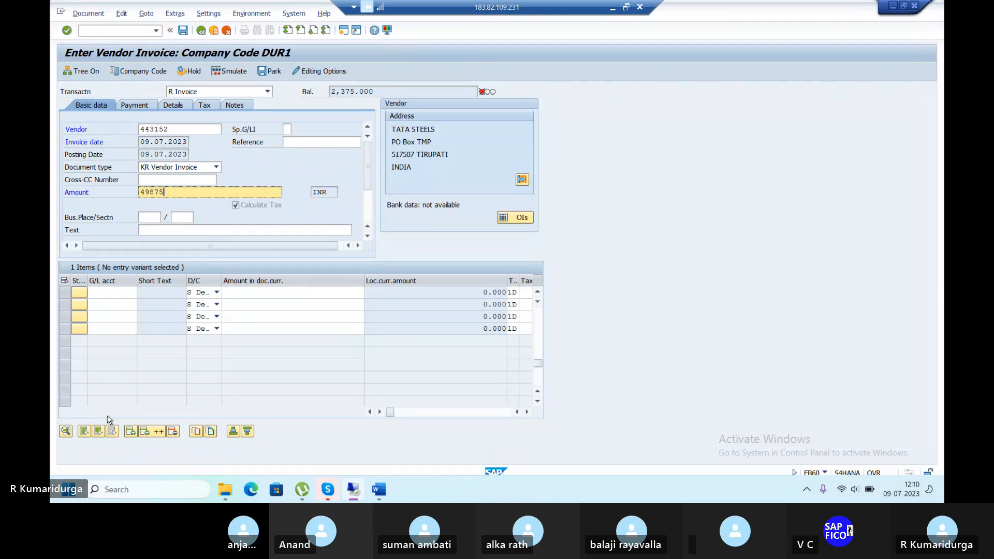
pyautogui.click(300, 327)
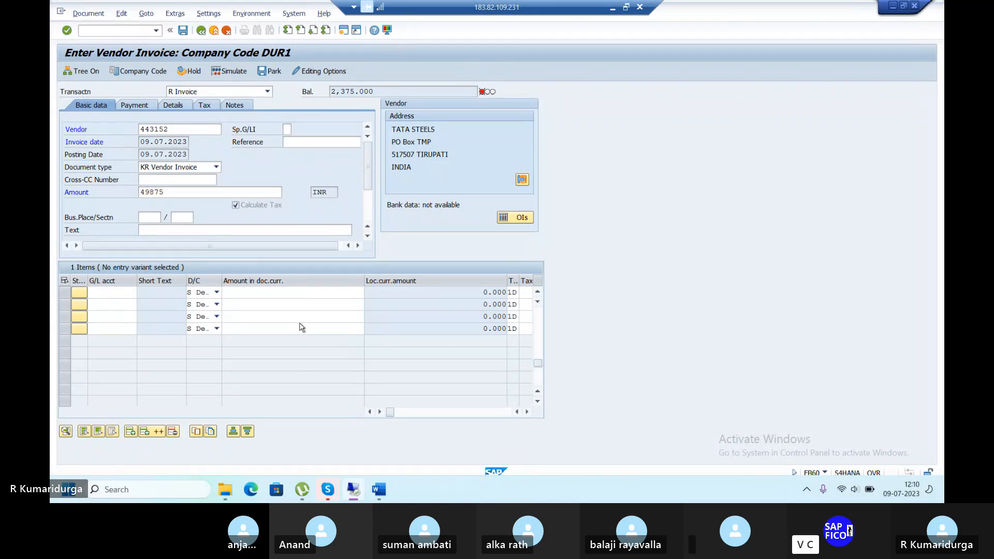
pyautogui.press('Return')
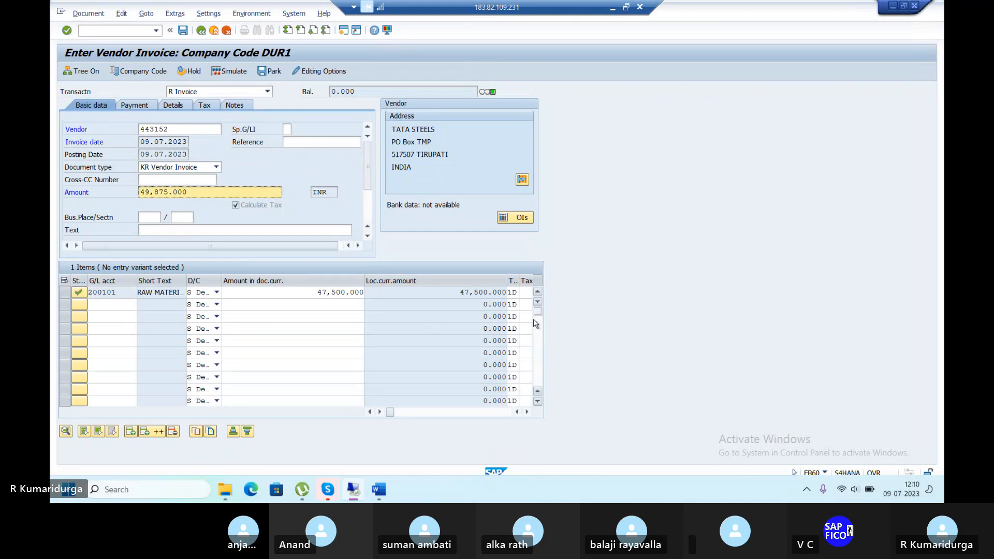
# Re-enter 47500 as the raw material line item's amount in document currency.
pyautogui.moveTo(316, 293); pyautogui.dragTo(378, 292)
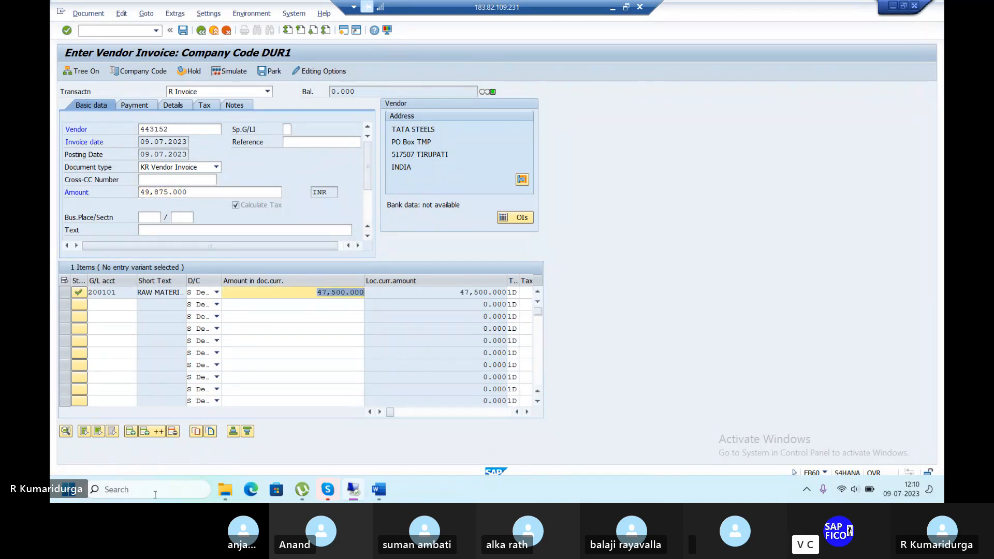
pyautogui.write('49')
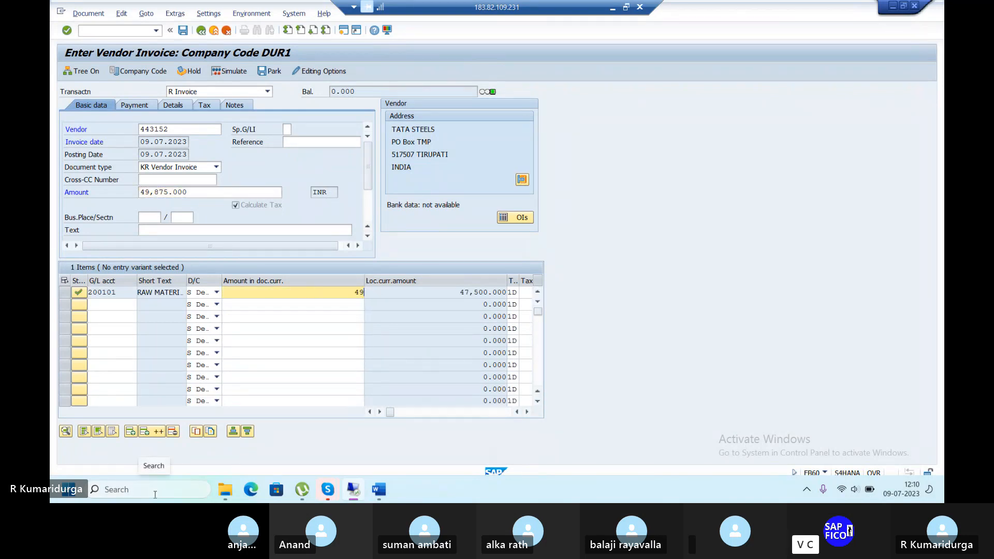
pyautogui.press('BackSpace')
pyautogui.press('BackSpace')
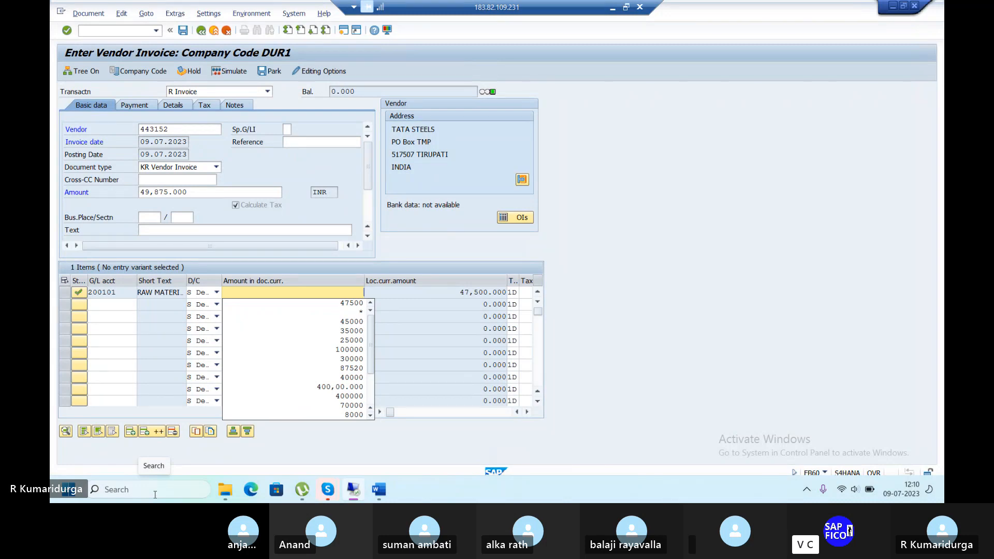
pyautogui.write('47500')
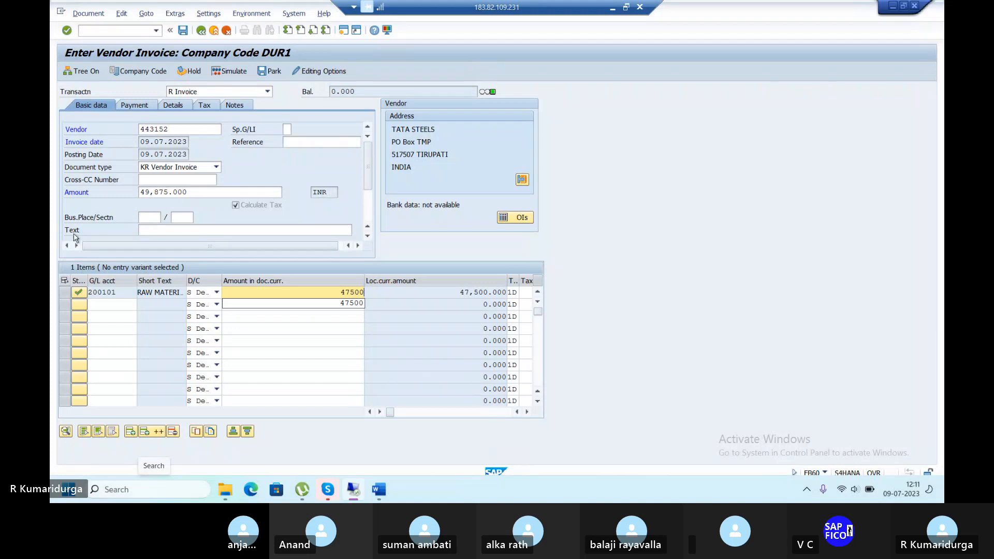
# Simulate the vendor invoice, accept the tax account warning, and post the document.
pyautogui.click(235, 74)
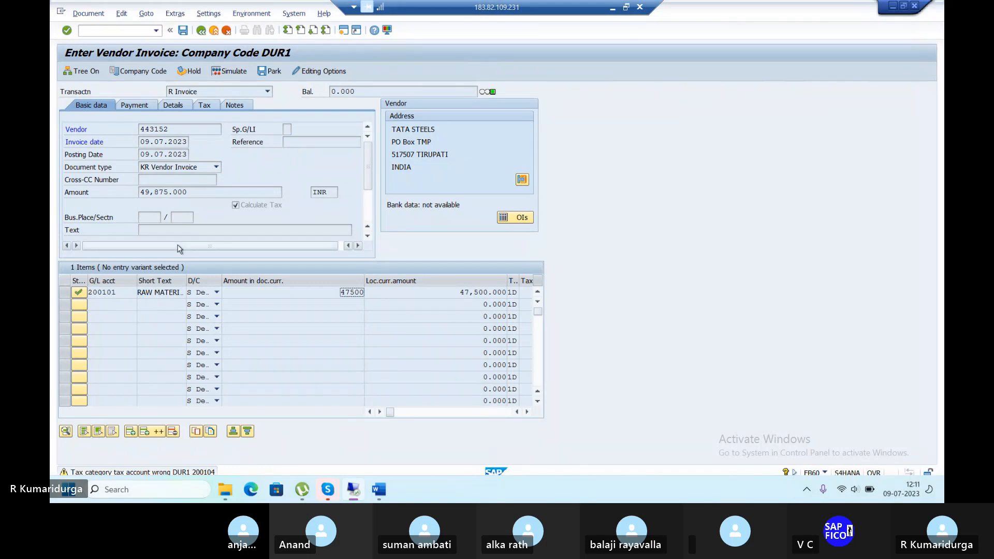
pyautogui.press('Return')
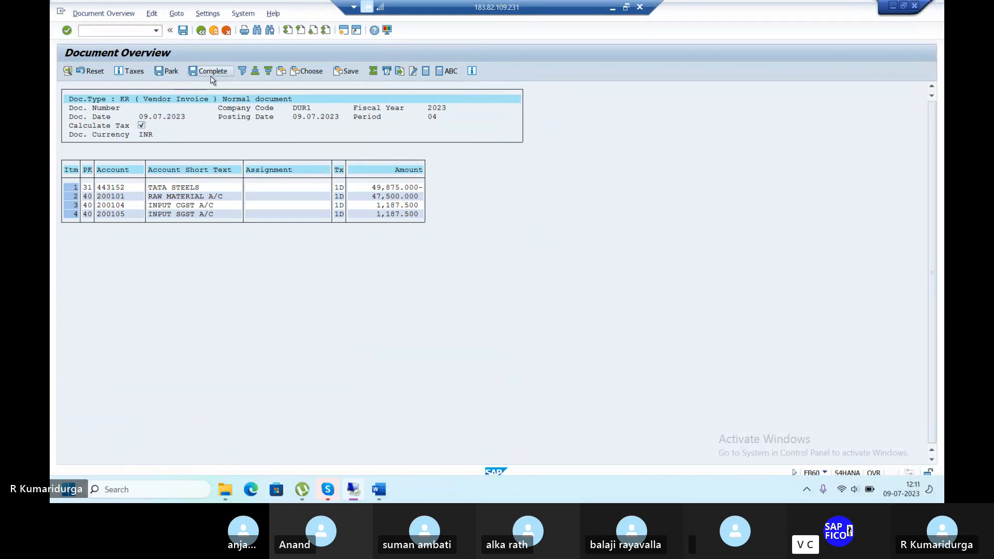
pyautogui.click(183, 30)
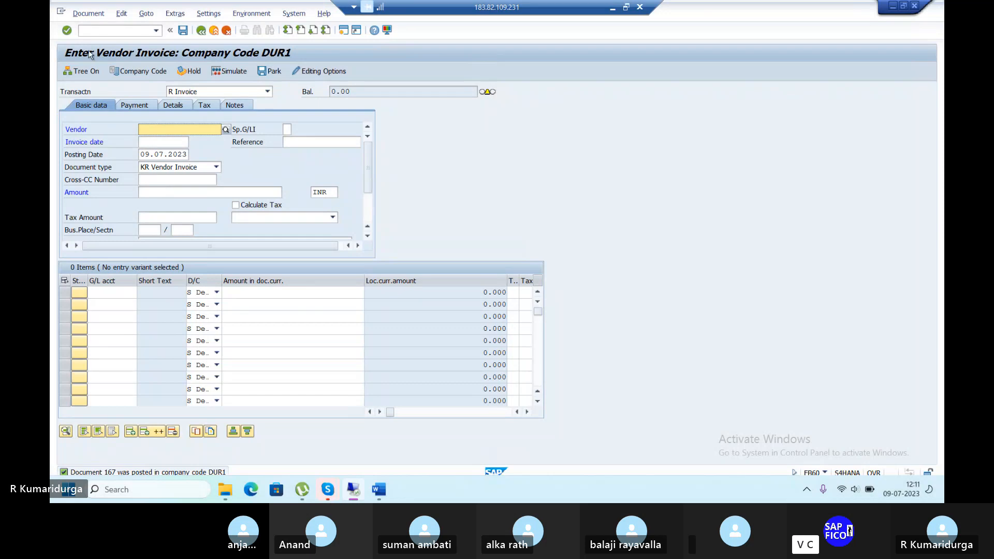
# Open the outgoing payments posting with transaction F-53.
pyautogui.click(105, 31)
pyautogui.write('/')
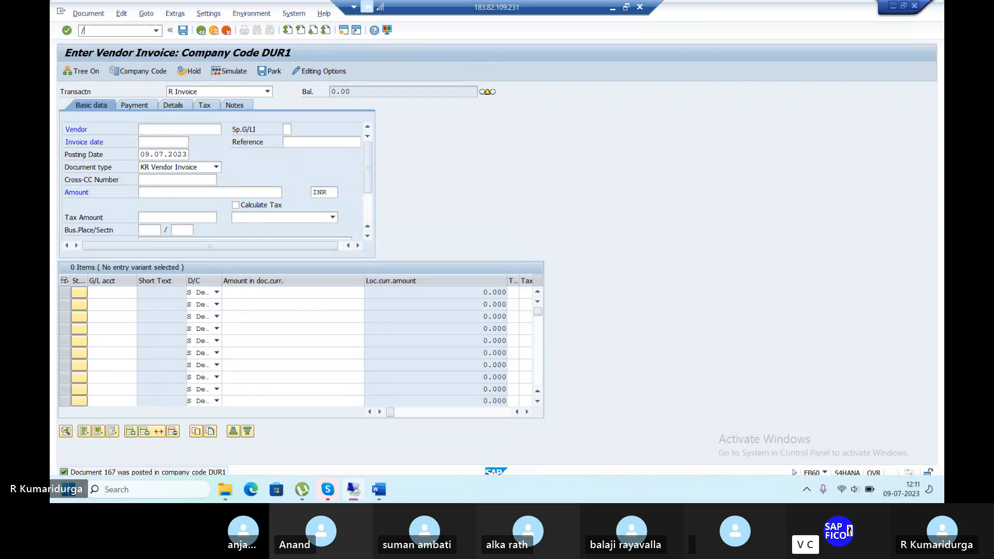
pyautogui.write('NF-53')
pyautogui.press('Return')
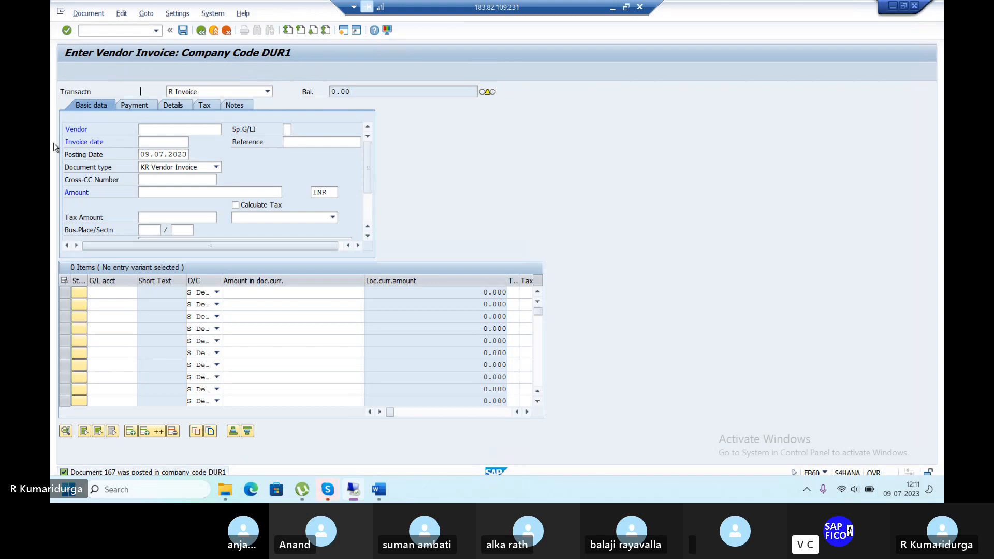
# Try to open the line item display with the command /FBL3N.
pyautogui.click(115, 30)
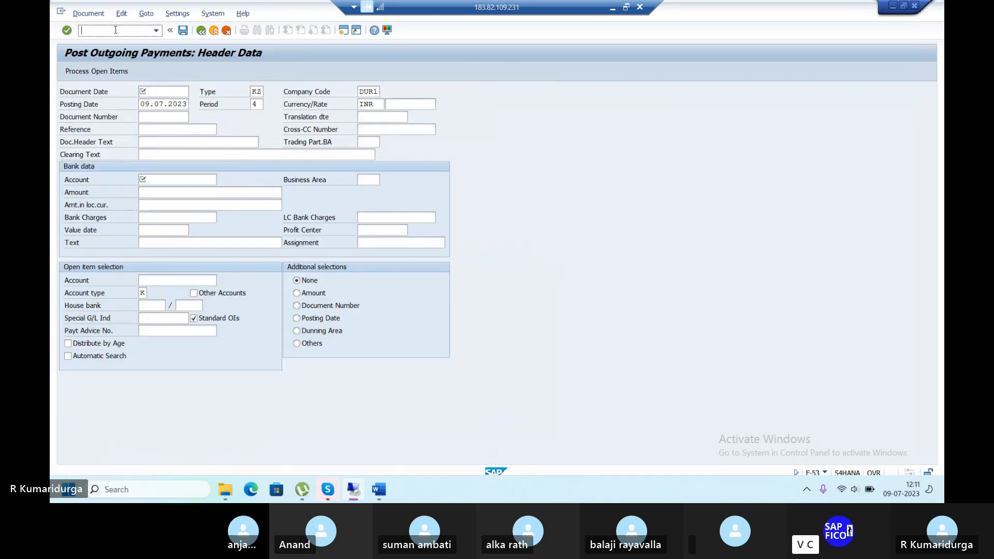
pyautogui.write('/FBL')
pyautogui.write('3N')
pyautogui.press('Return')
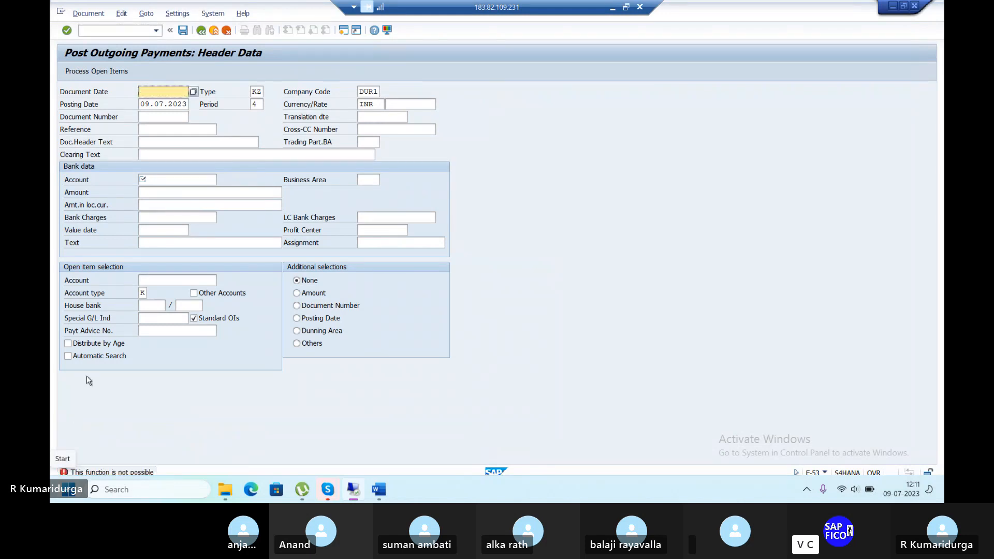
# Open the vendor line item display with transaction FBL1N.
pyautogui.click(96, 34)
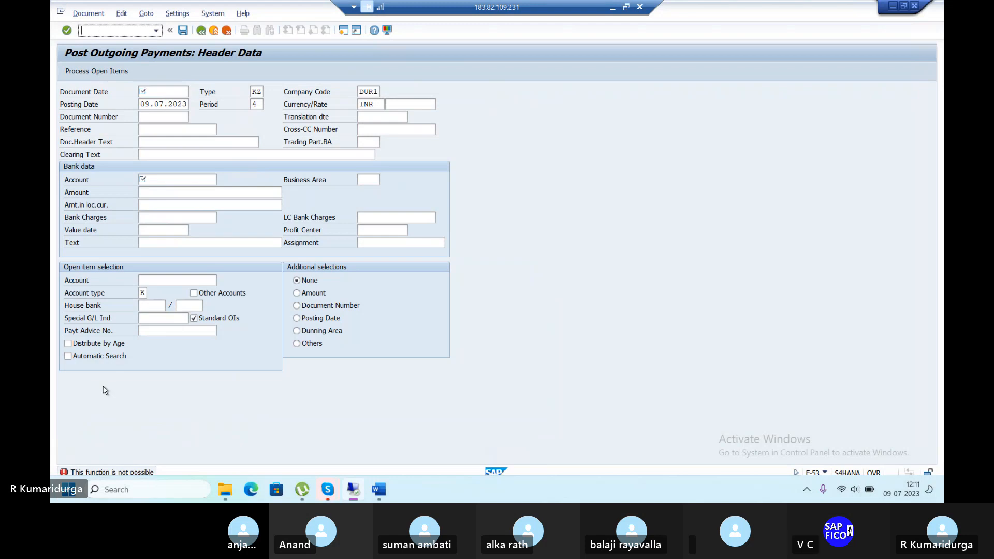
pyautogui.write('/NFBL1N')
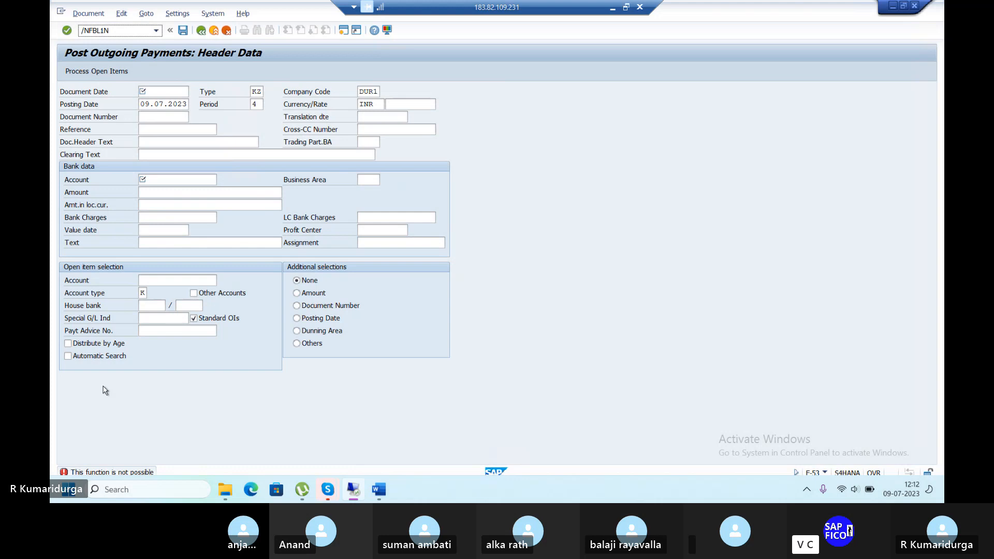
pyautogui.press('Return')
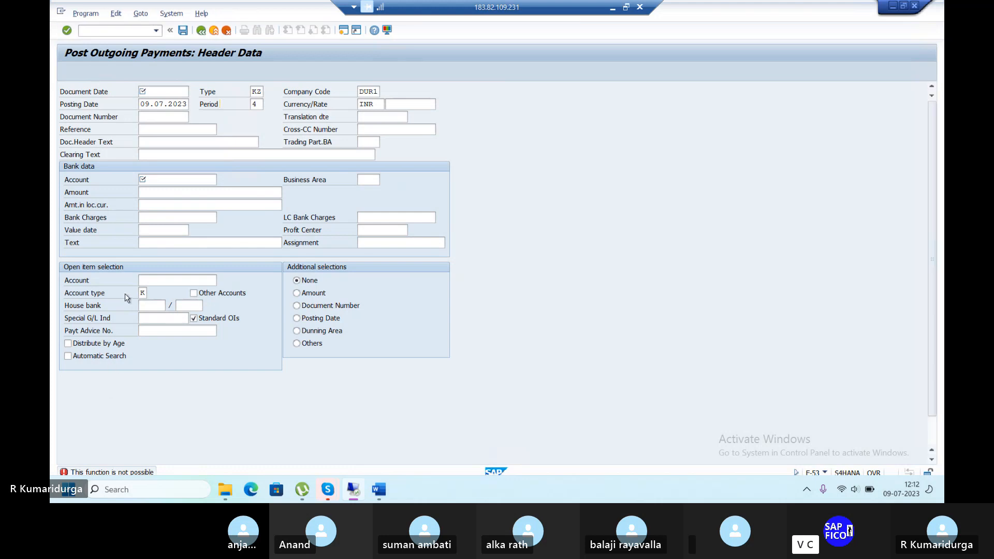
# Return to the SAP Easy Access screen and reopen the vendor line item display with FBL1N.
pyautogui.click(130, 32)
pyautogui.write('/n')
pyautogui.press('Return')
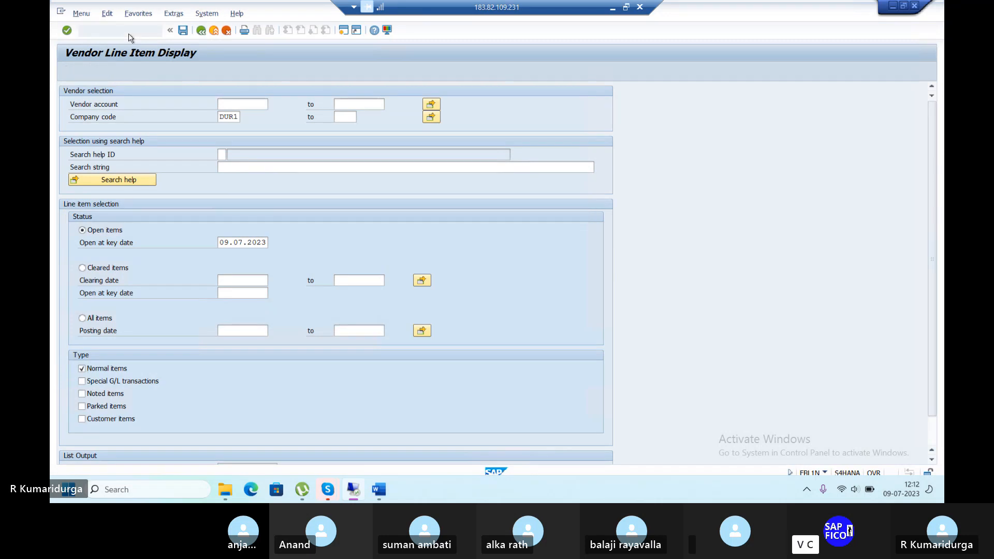
pyautogui.write('FBL')
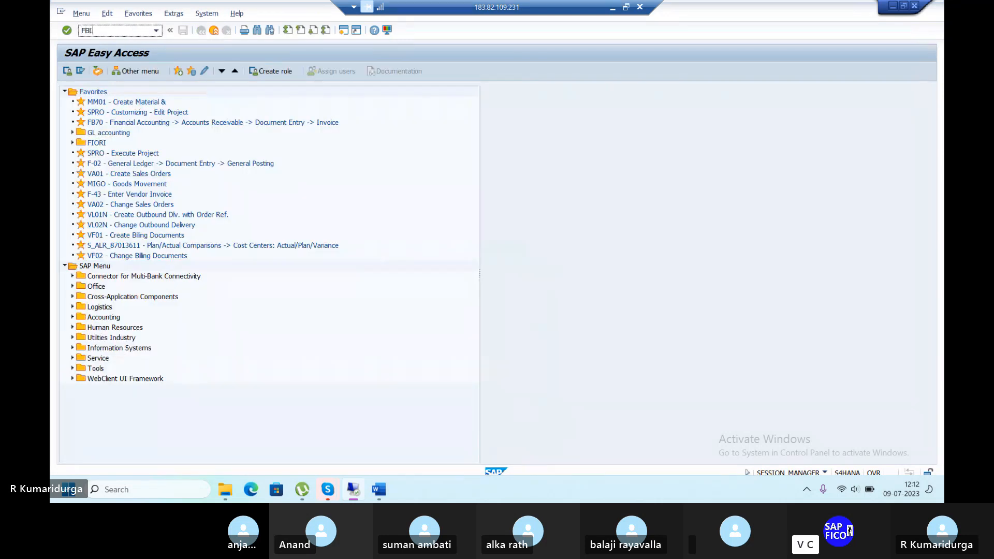
pyautogui.write('1N')
pyautogui.press('Return')
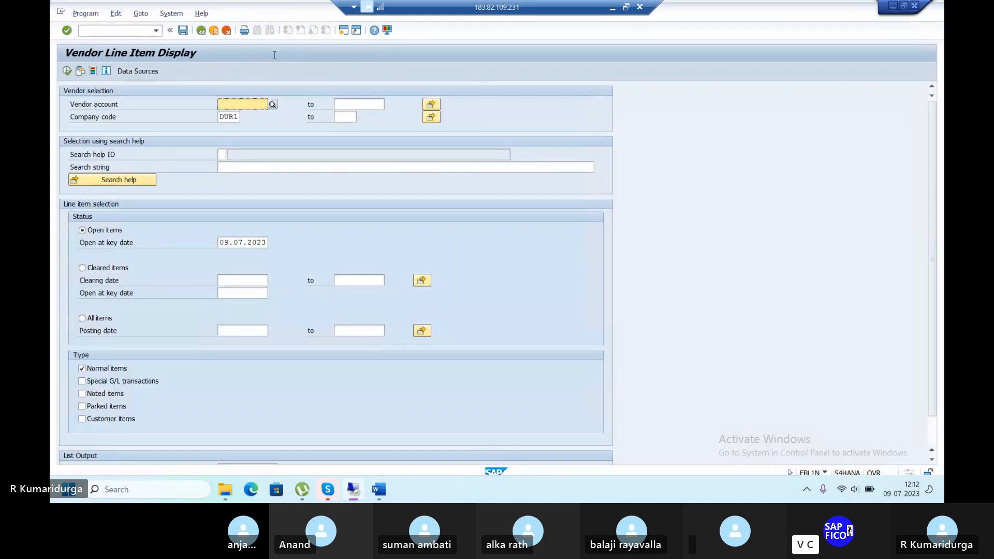
# Choose TATA STEELS as the vendor account from the supplier search and display its open line items.
pyautogui.click(272, 105)
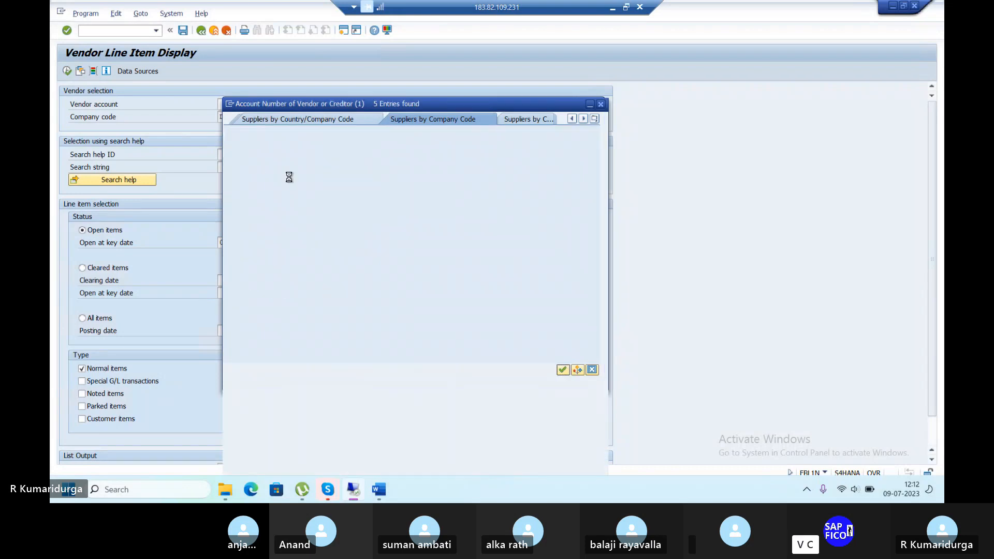
pyautogui.click(406, 114)
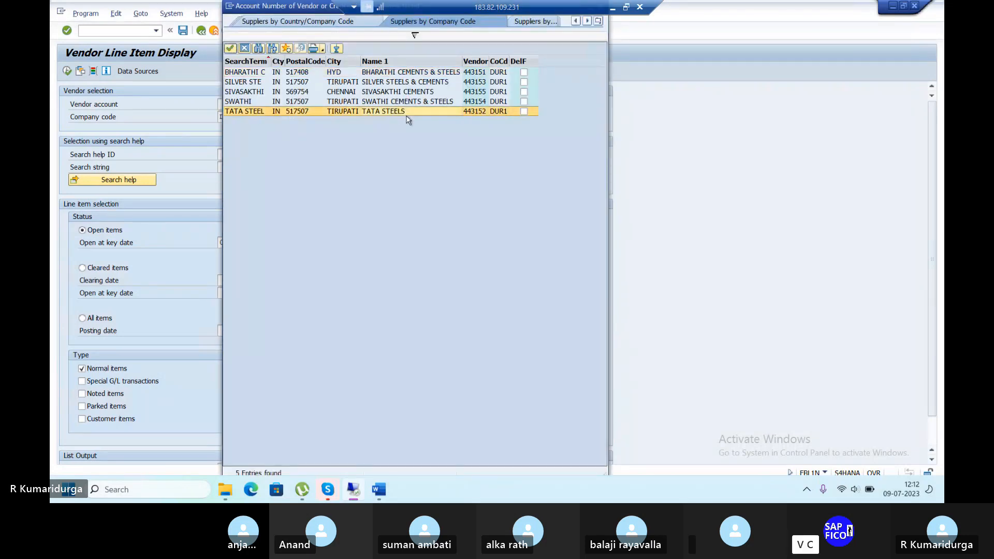
pyautogui.doubleClick(406, 115)
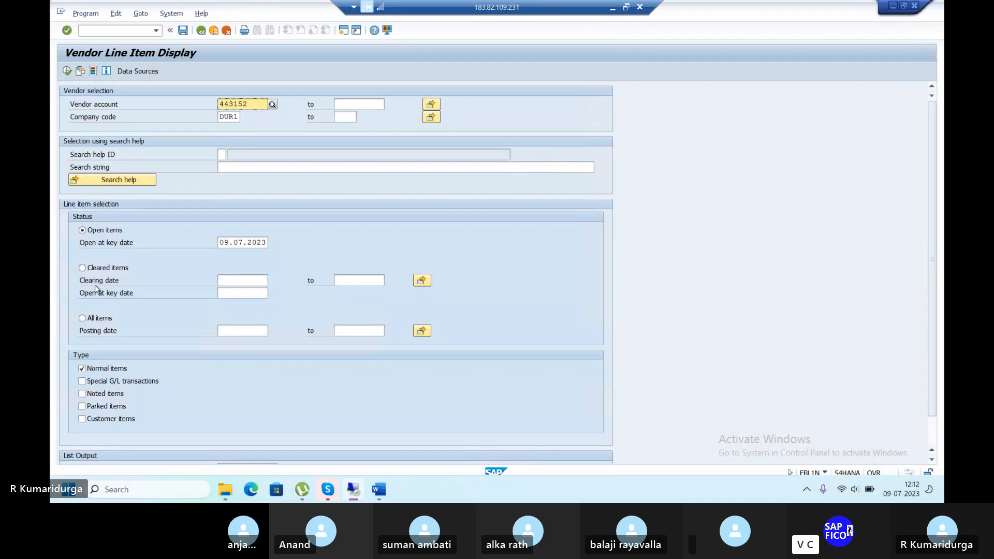
pyautogui.click(67, 72)
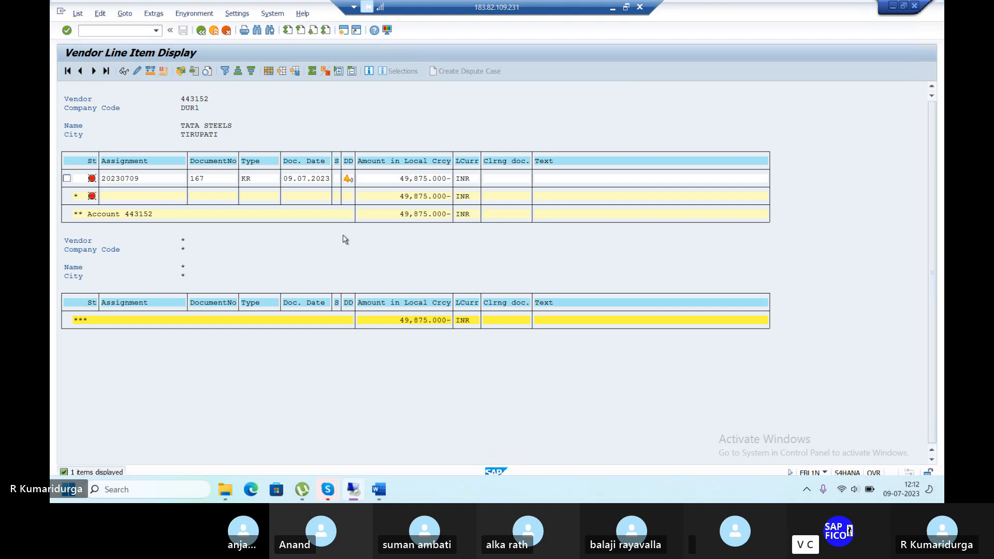
# Open outgoing payments posting with transaction F-53 and set the document date to 09.07.2023.
pyautogui.click(140, 30)
pyautogui.write('/NF-53')
pyautogui.press('Return')
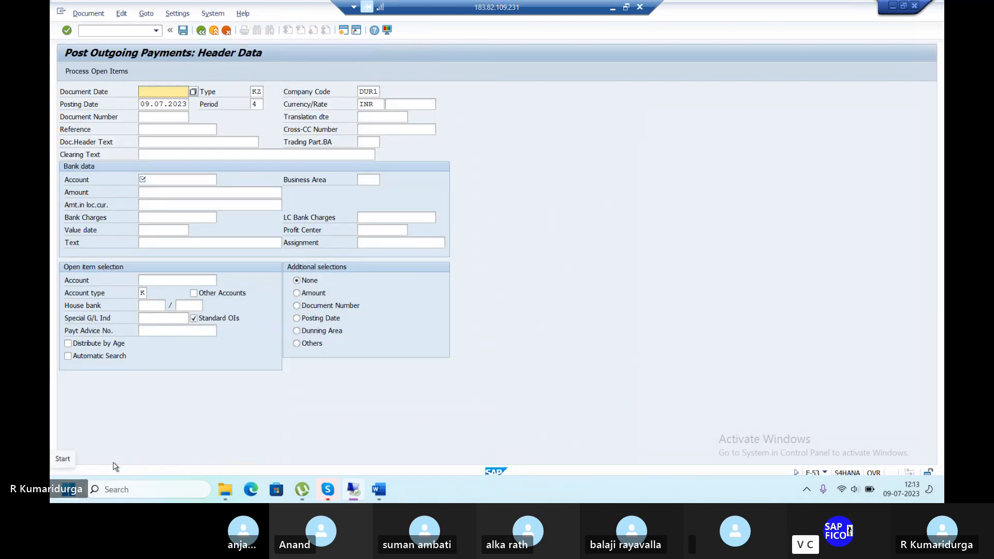
pyautogui.write('09')
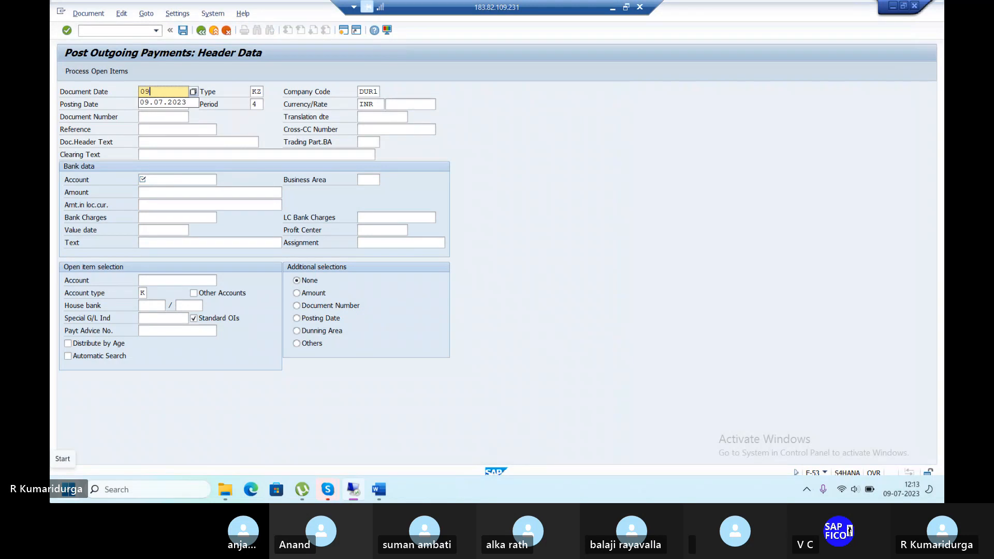
pyautogui.press('Tab')
pyautogui.press('Tab')
pyautogui.press('Tab')
pyautogui.press('Tab')
pyautogui.press('Tab')
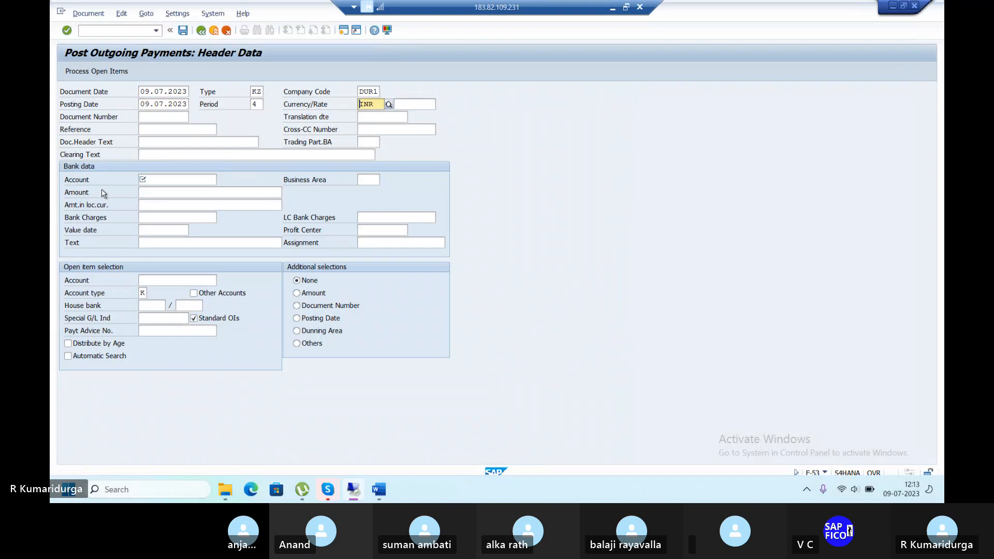
# Set the outgoing payment's document header text to INVOICE CLEARING.
pyautogui.click(165, 142)
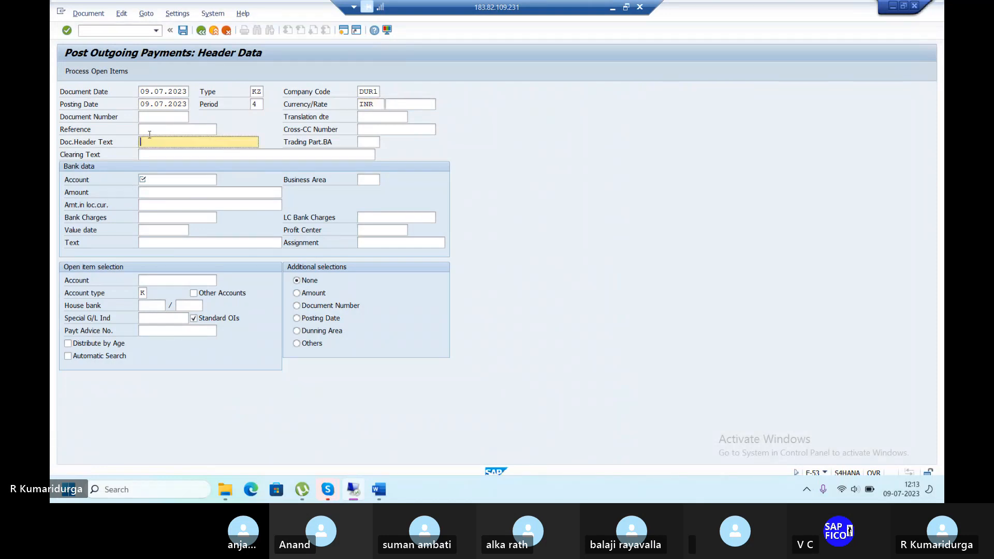
pyautogui.write('INP')
pyautogui.press('BackSpace')
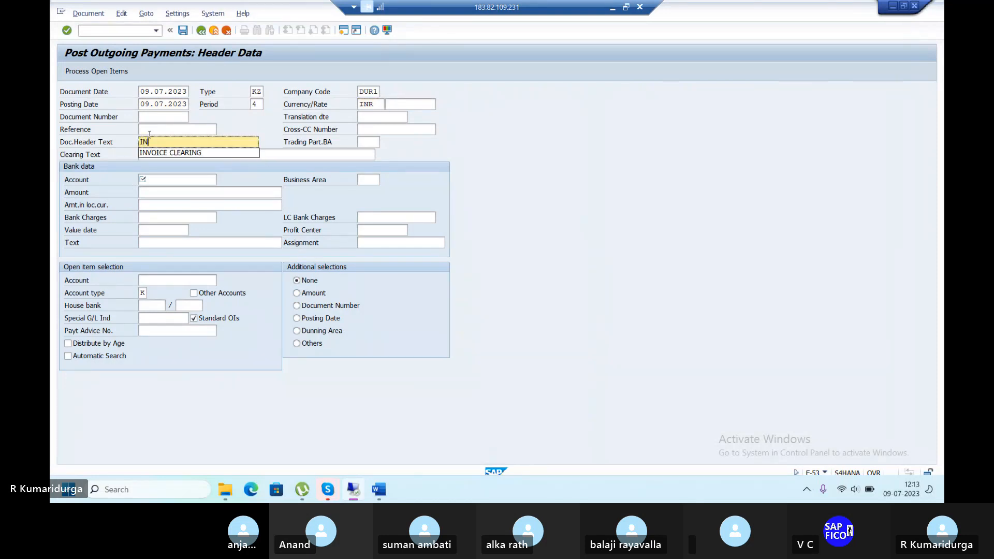
pyautogui.press('Down')
pyautogui.press('Tab')
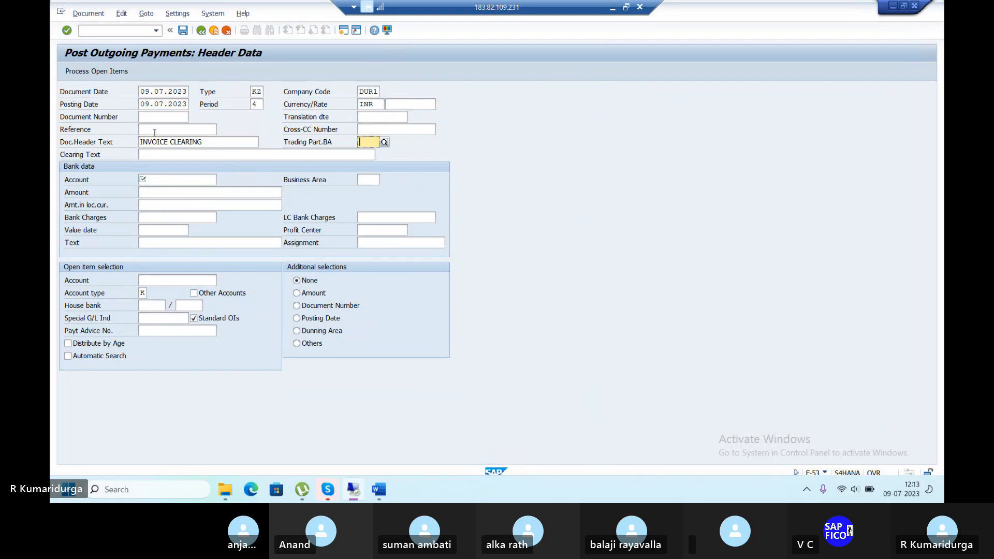
# Enter the bank G/L account in the bank data, with business area TIBA and amount 49875.
pyautogui.click(154, 180)
pyautogui.write('200')
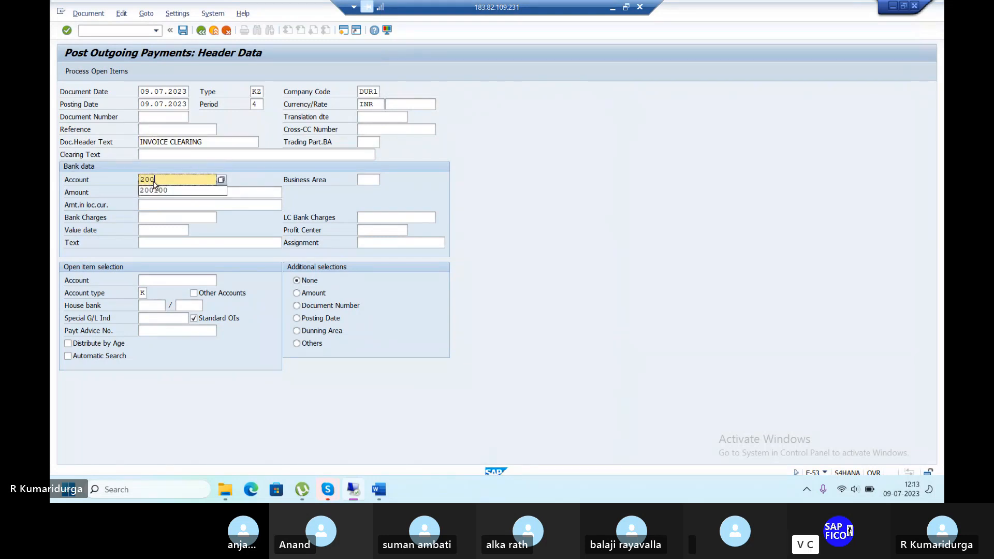
pyautogui.press('Down')
pyautogui.press('Tab')
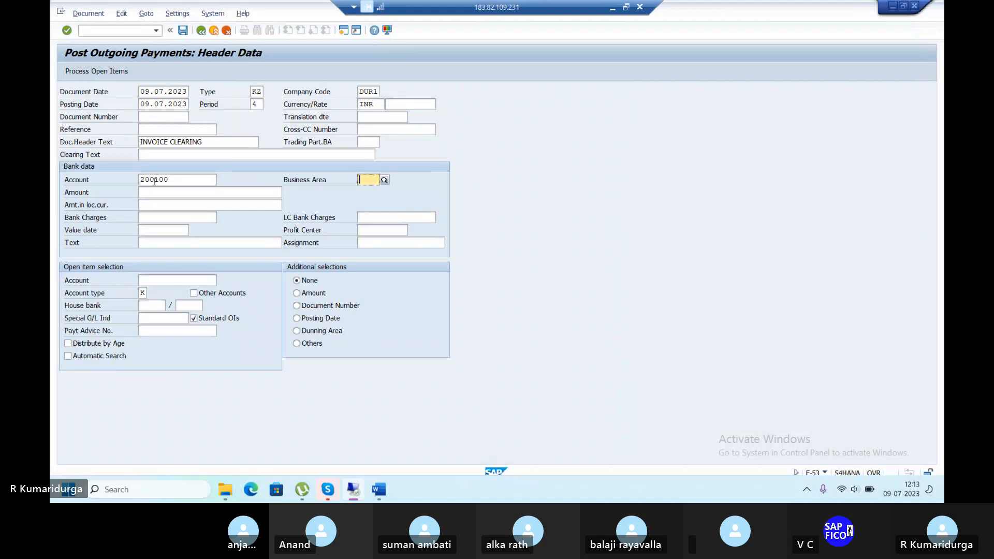
pyautogui.write('TIBA')
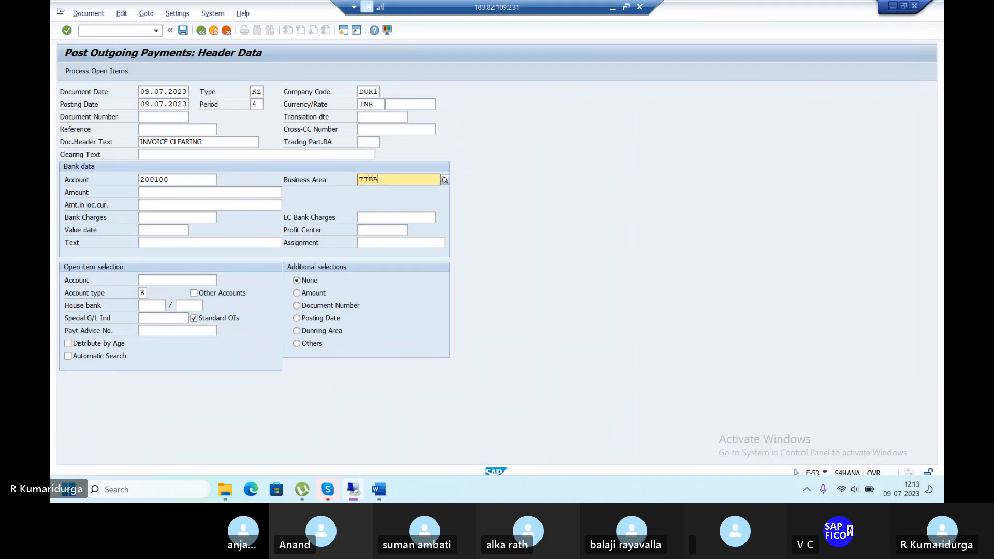
pyautogui.click(154, 193)
pyautogui.write('49')
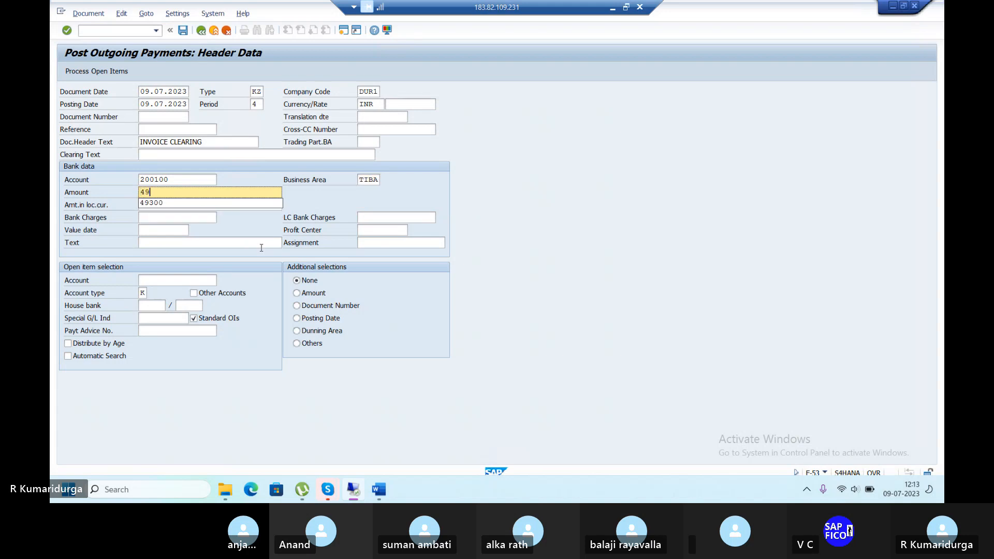
pyautogui.write('875')
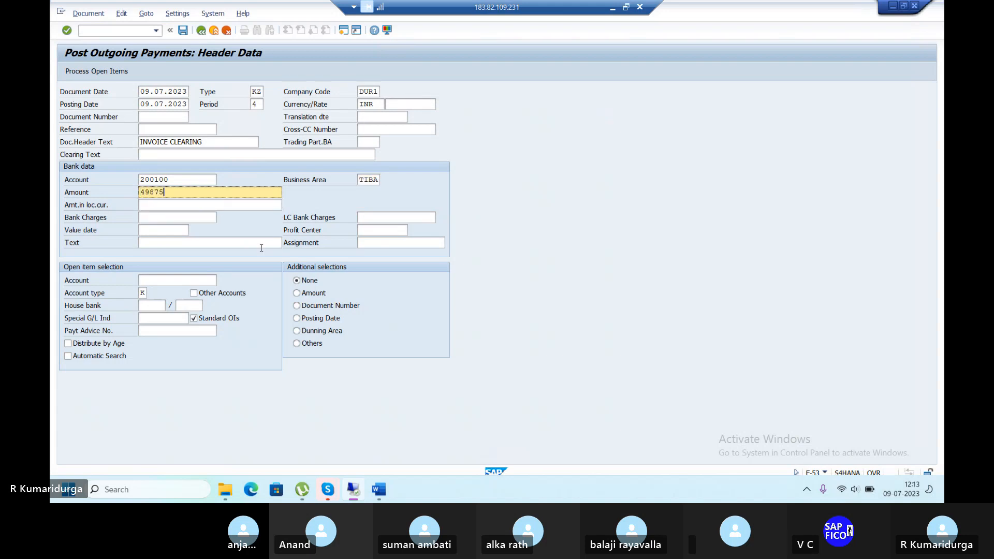
# Set the bank data value date to 09.07.2023 and the text to PAYMENT TO VENDOR.
pyautogui.click(159, 229)
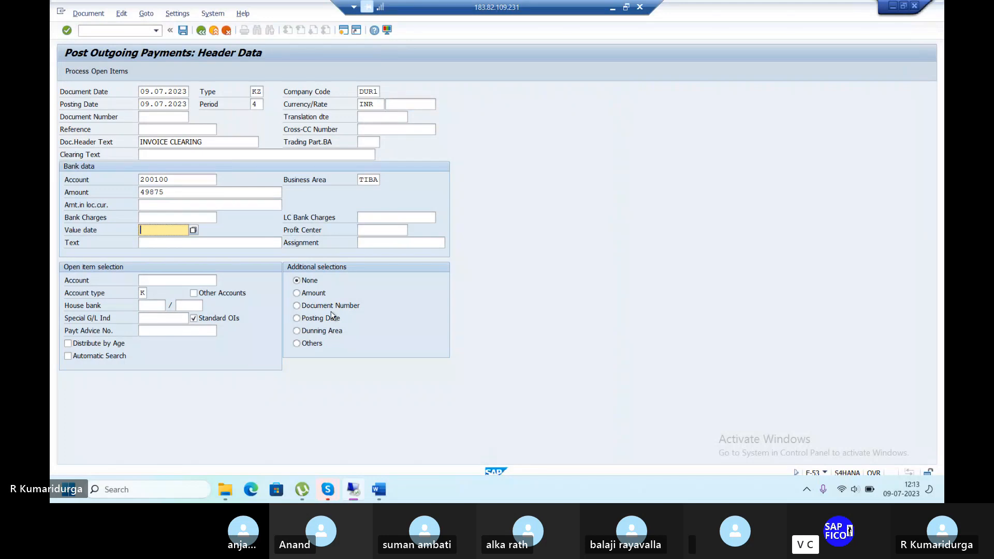
pyautogui.write('09')
pyautogui.press('Down')
pyautogui.press('Return')
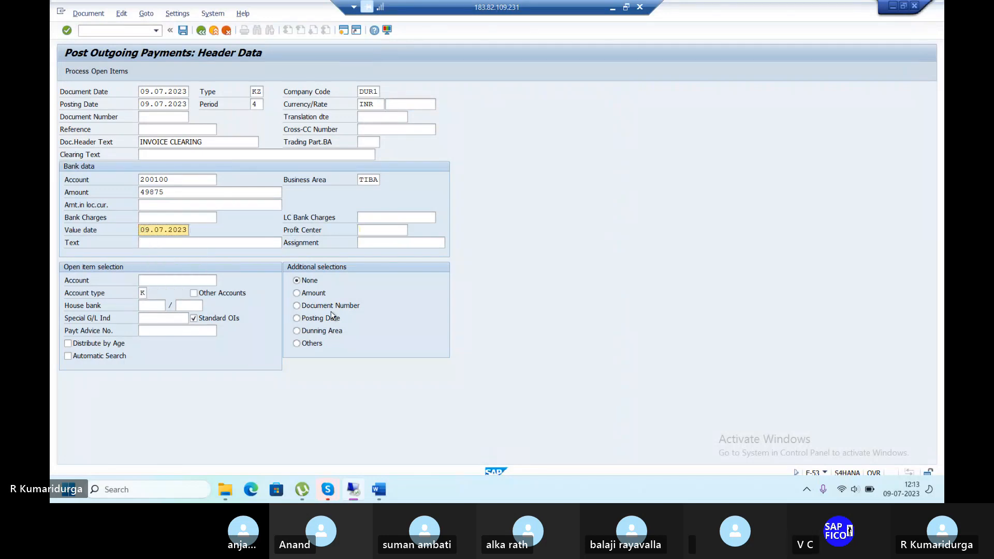
pyautogui.press('Tab')
pyautogui.click(259, 241)
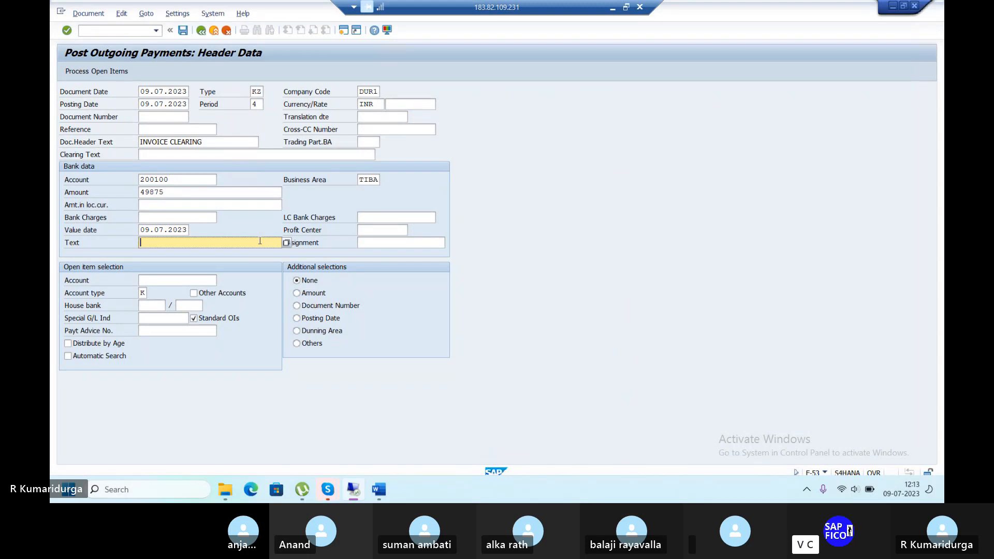
pyautogui.write('PA')
pyautogui.press('Down')
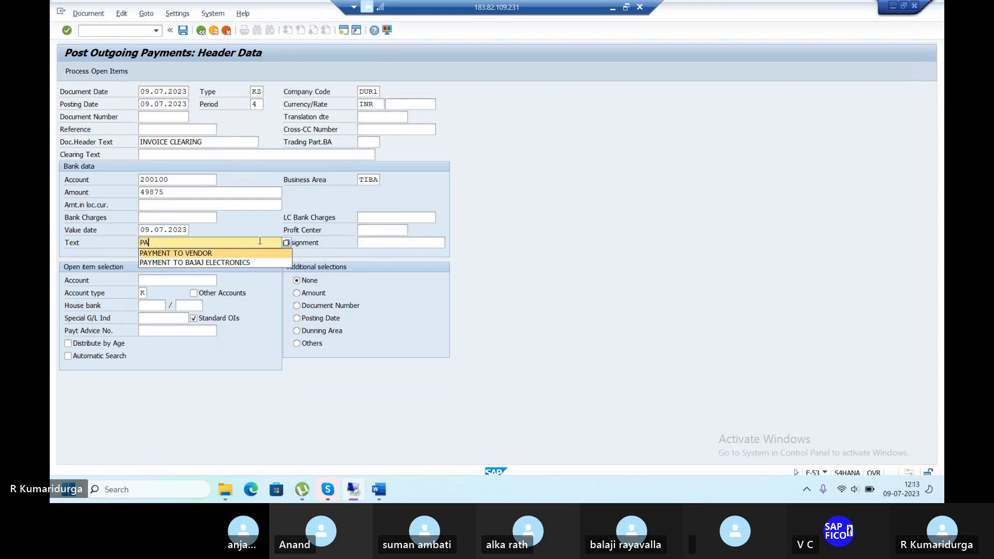
pyautogui.press('Tab')
# Choose TATA STEELS from the supplier search as the account for open item selection.
pyautogui.click(178, 280)
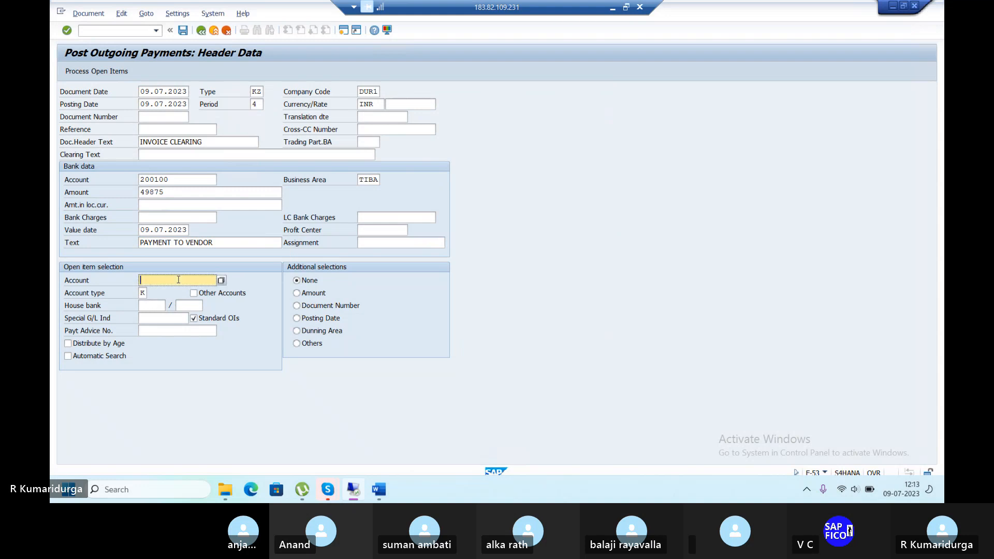
pyautogui.click(221, 280)
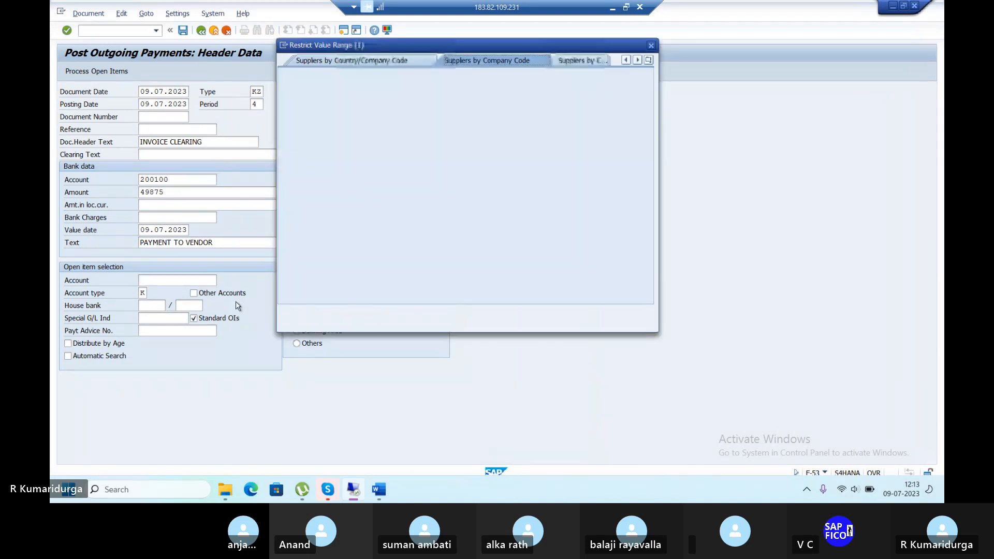
pyautogui.press('Return')
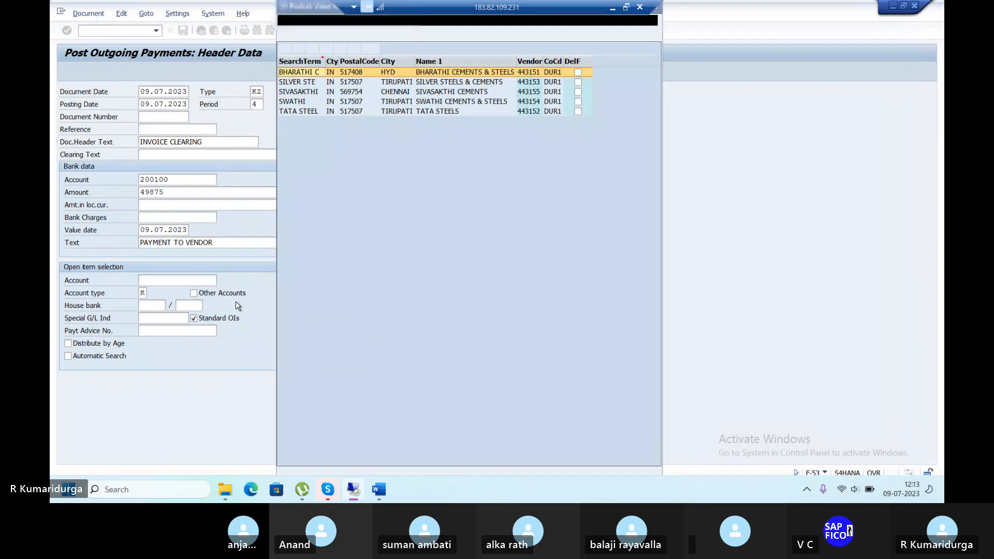
pyautogui.press('Return')
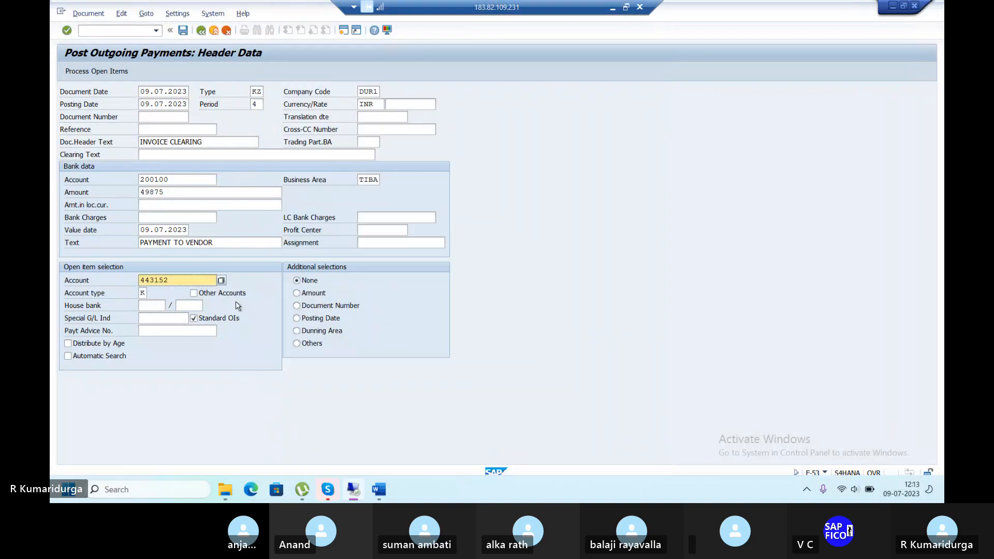
# Process the TATA STEELS open items and post the outgoing payment.
pyautogui.click(105, 73)
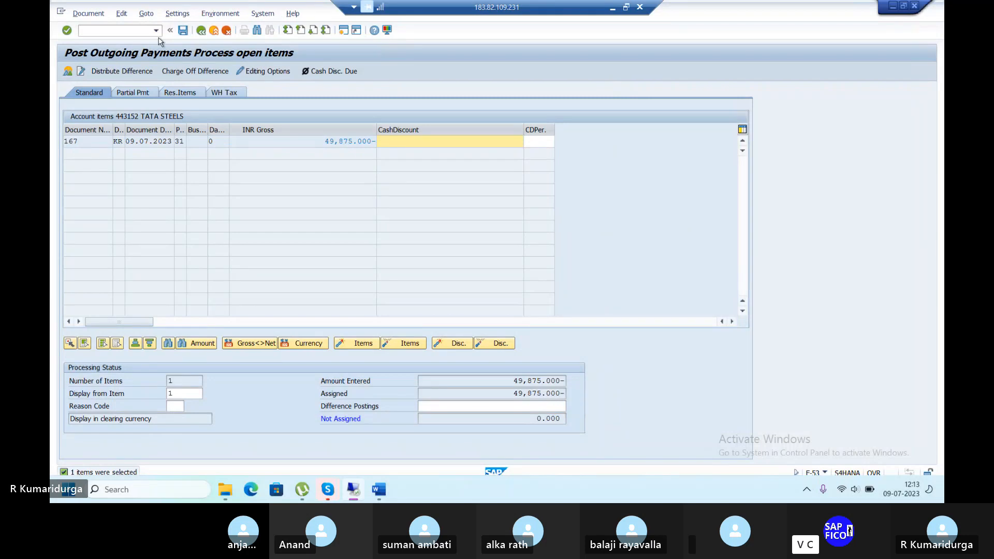
pyautogui.click(183, 32)
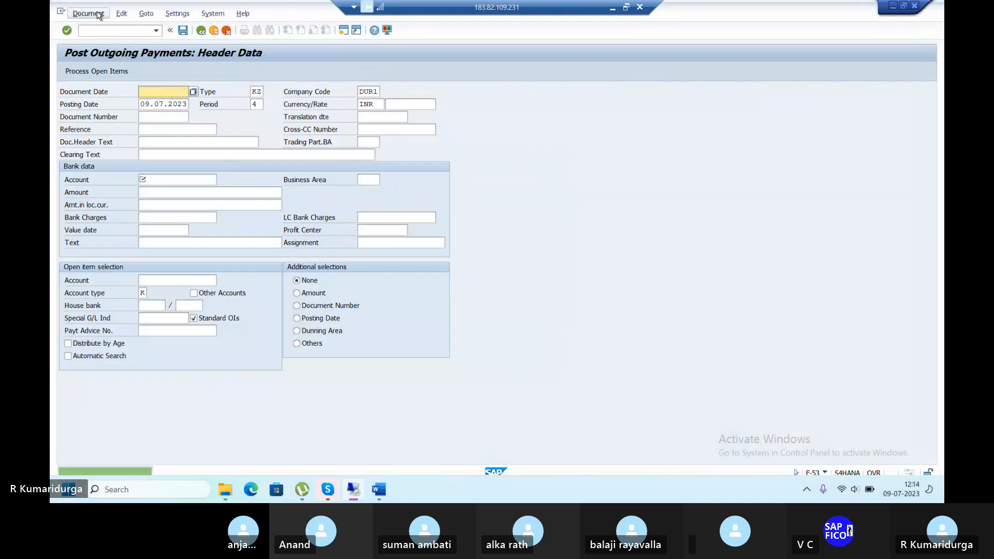
pyautogui.click(88, 13)
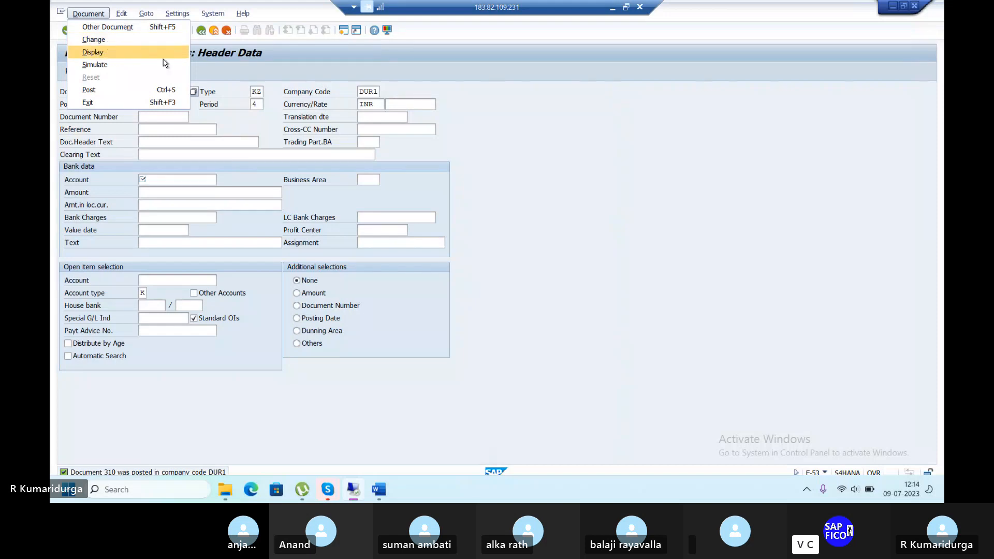
pyautogui.click(235, 72)
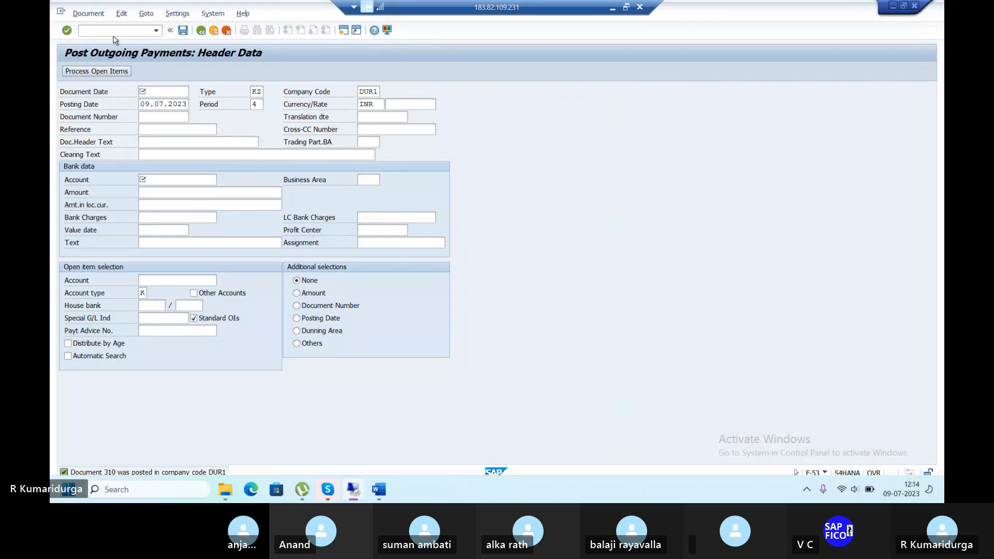
# Open the vendor line item display with /NFBL1N and run it for TATA STEELS open items in company code DUR1.
pyautogui.click(119, 31)
pyautogui.write('/')
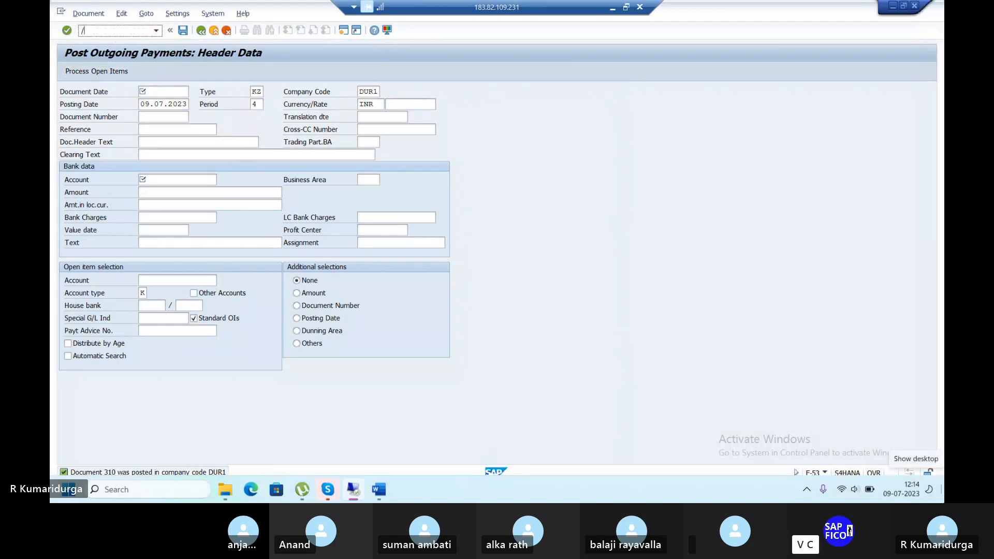
pyautogui.write('NFBL1N')
pyautogui.press('Return')
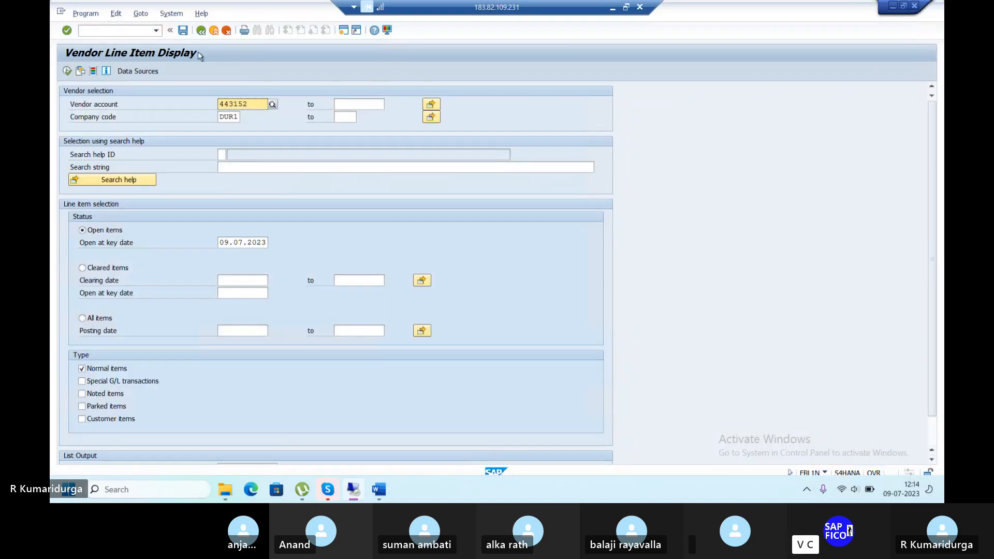
pyautogui.click(65, 70)
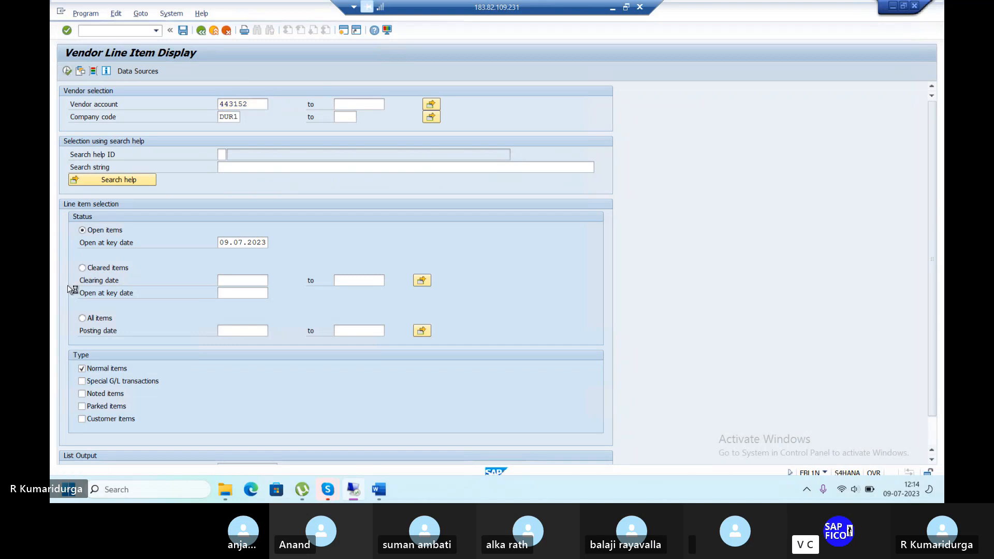